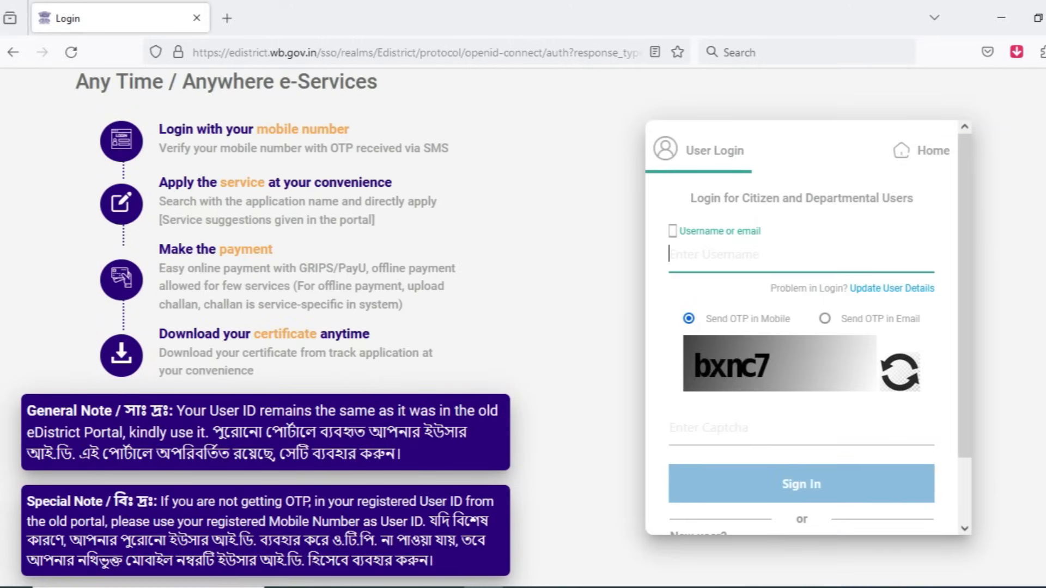
Step: Sign in to the eDistrict portal with the account username and the displayed captcha, keeping the OTP sent to mobile
scroll(801, 327, "down", 2)
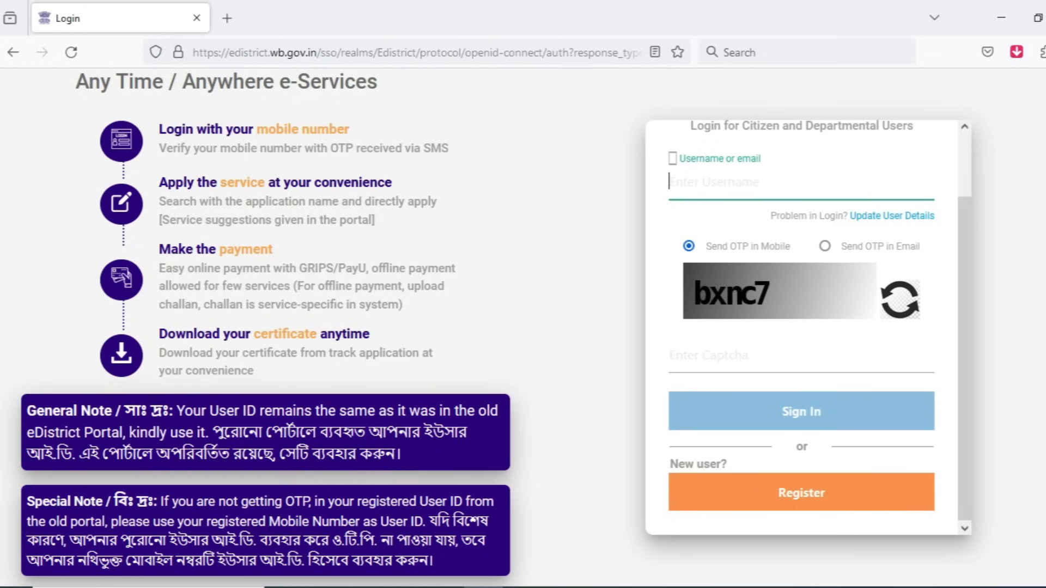
scroll(800, 327, "up", 2)
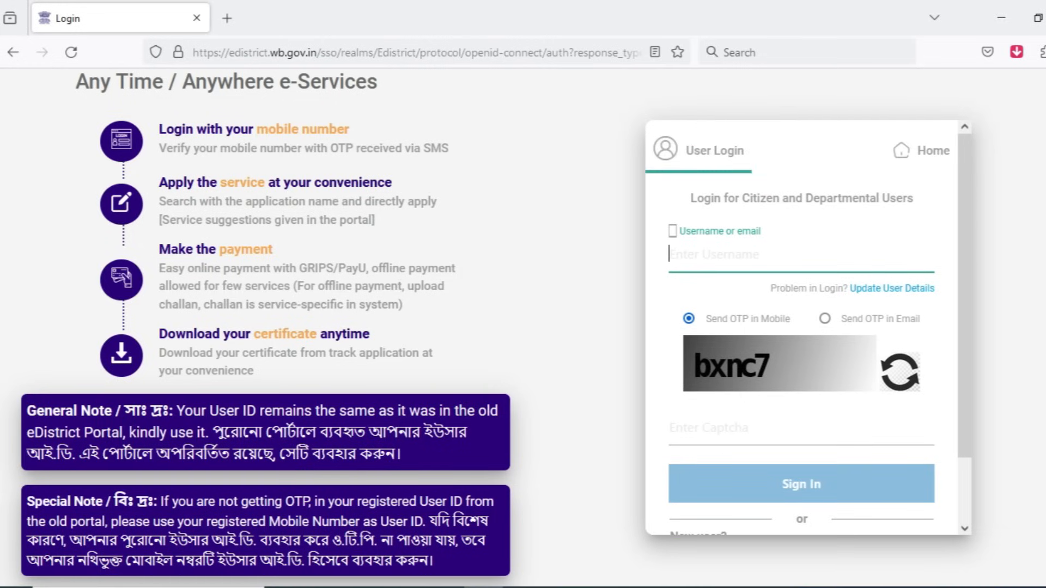
left_click(708, 428)
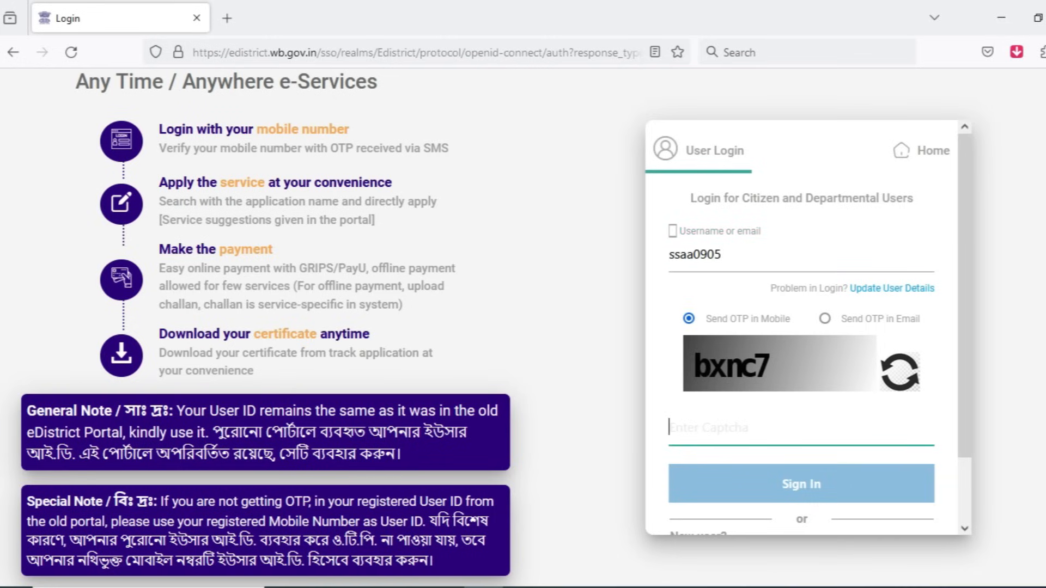
type("bxnc7")
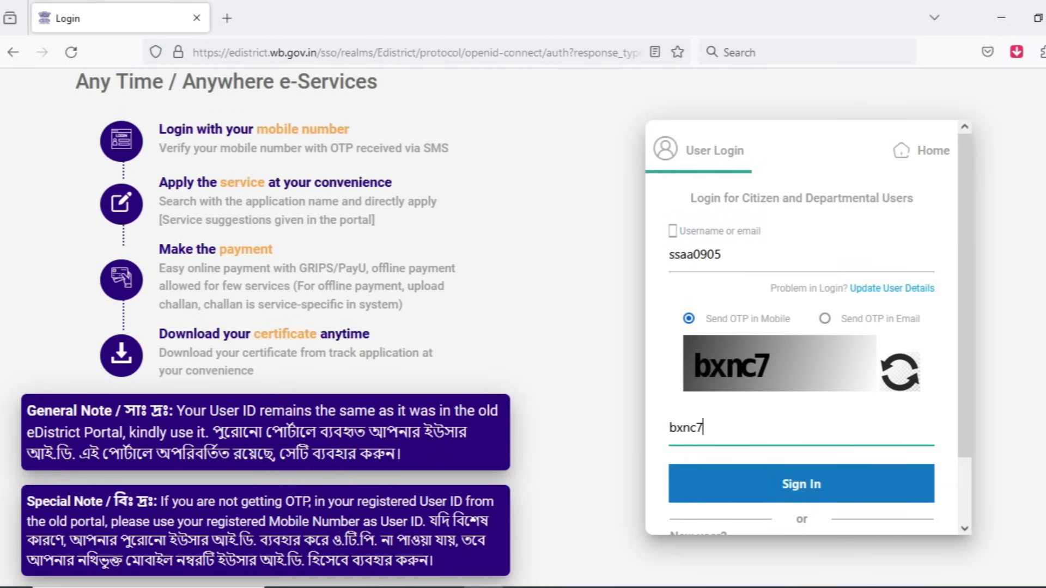
key("Return")
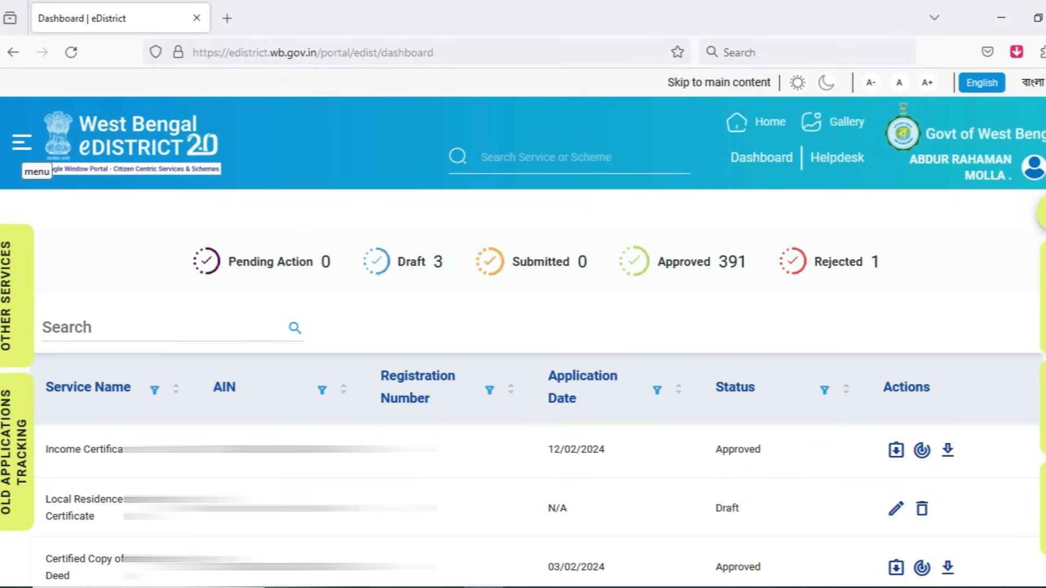
Step: Open the portal's service discovery list and show the services in the Certificates category
left_click(22, 143)
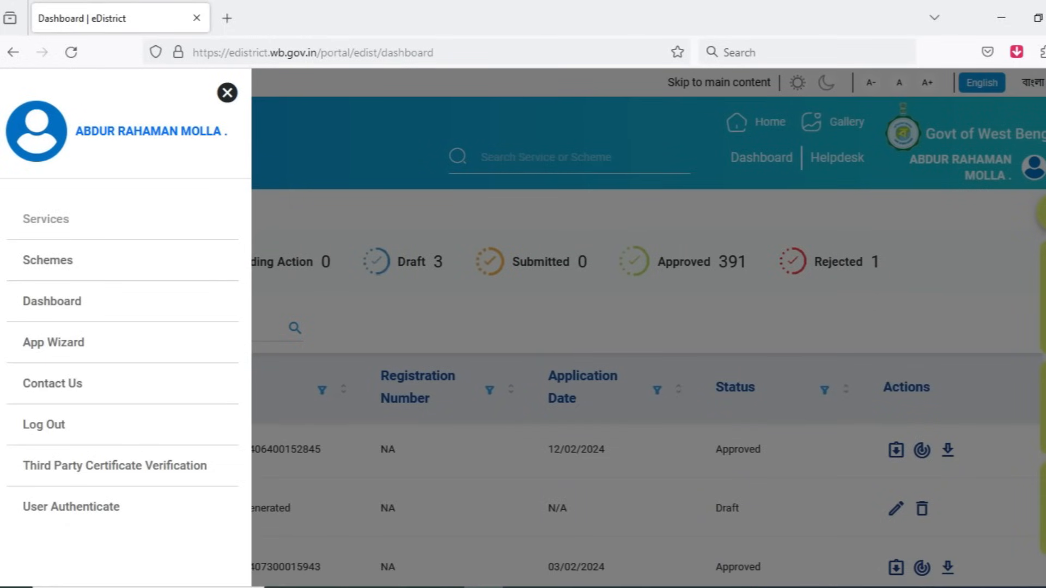
left_click(45, 219)
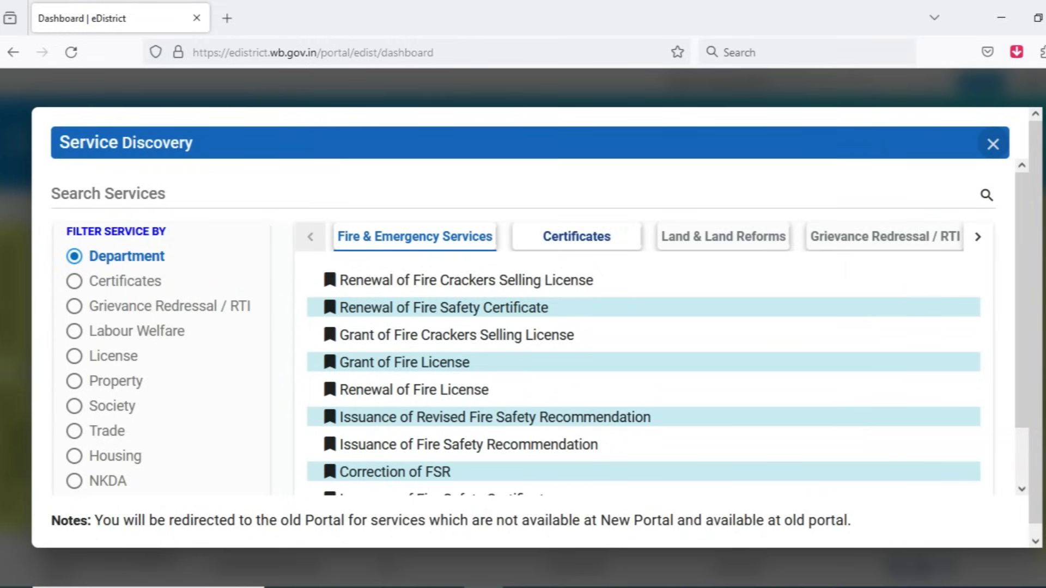
left_click(591, 238)
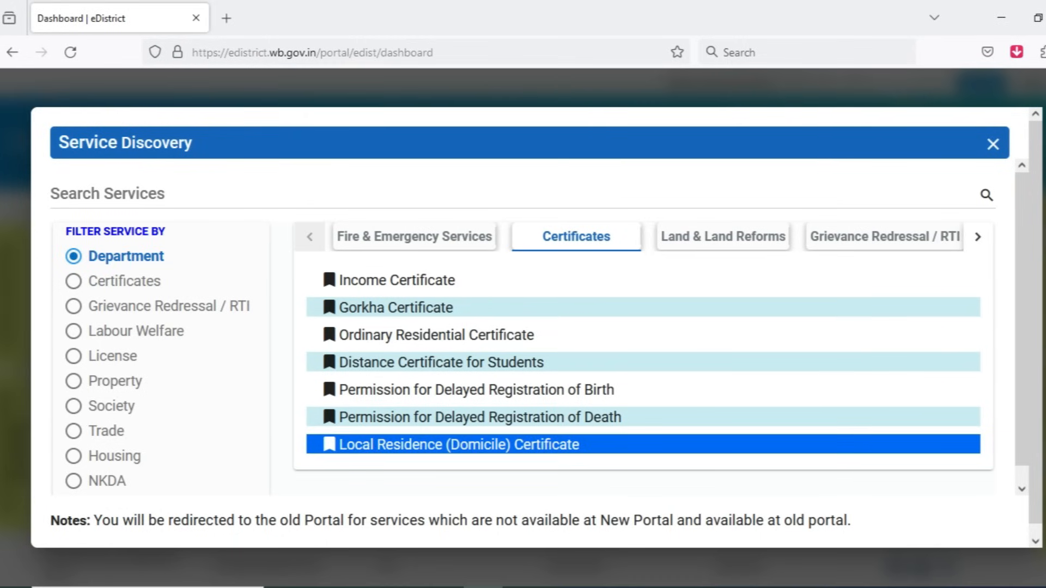
Step: Search the services for "do", open the Local Residence (Domicile) Certificate application and accept its requirements
left_click(490, 192)
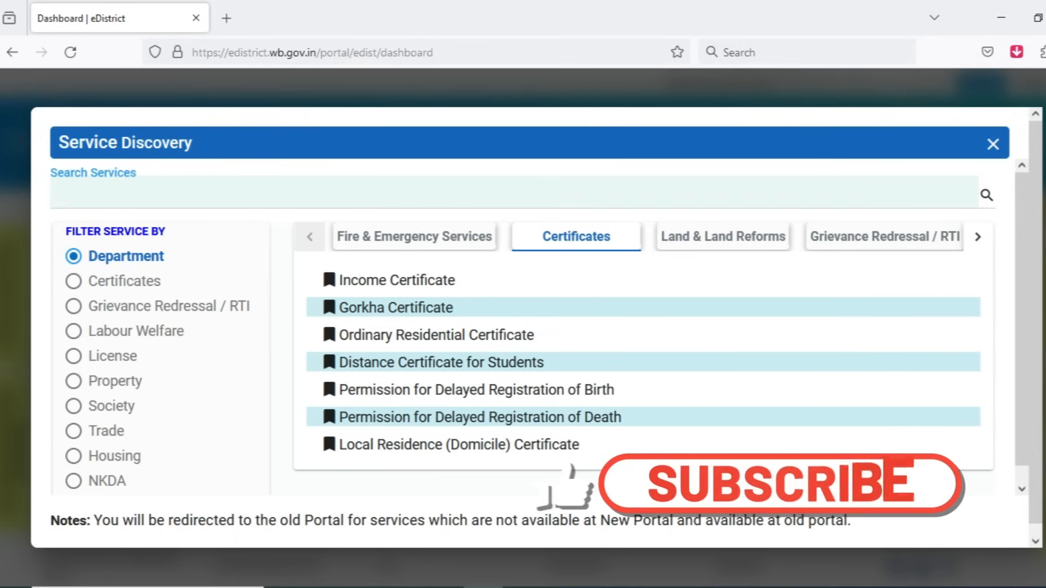
type("do")
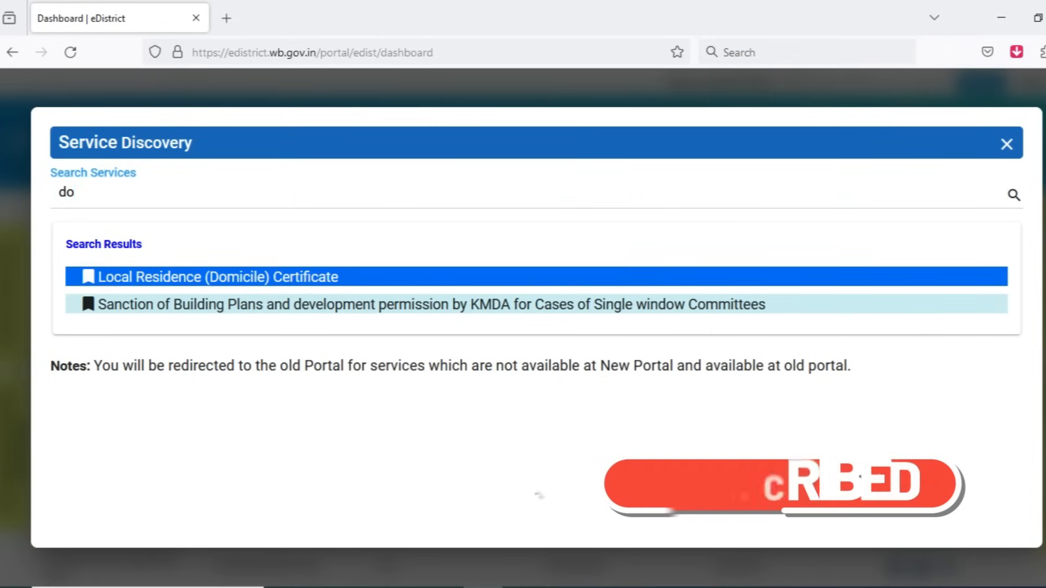
left_click(218, 277)
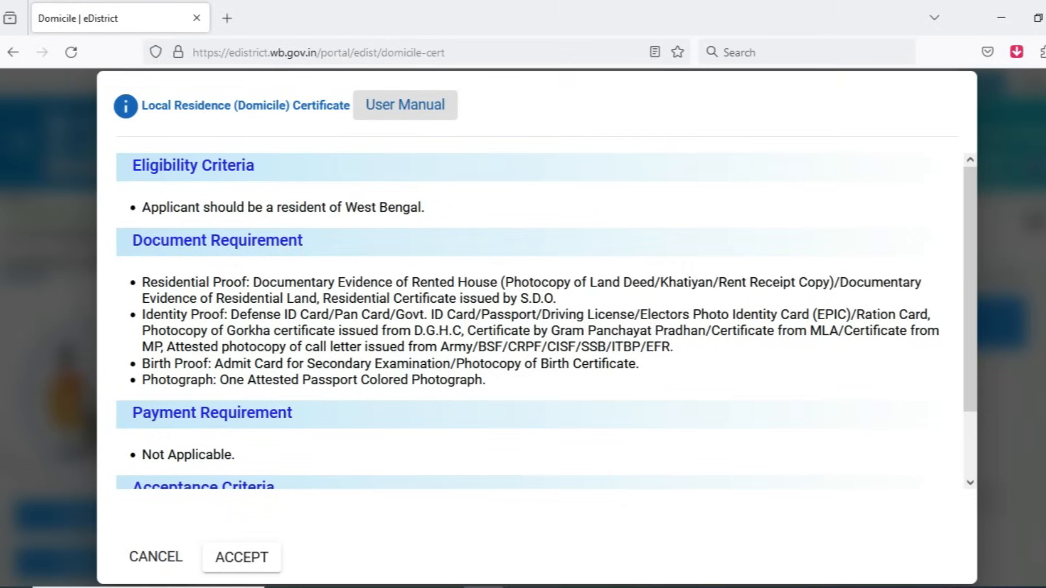
scroll(544, 321, "down", 2)
left_click(241, 556)
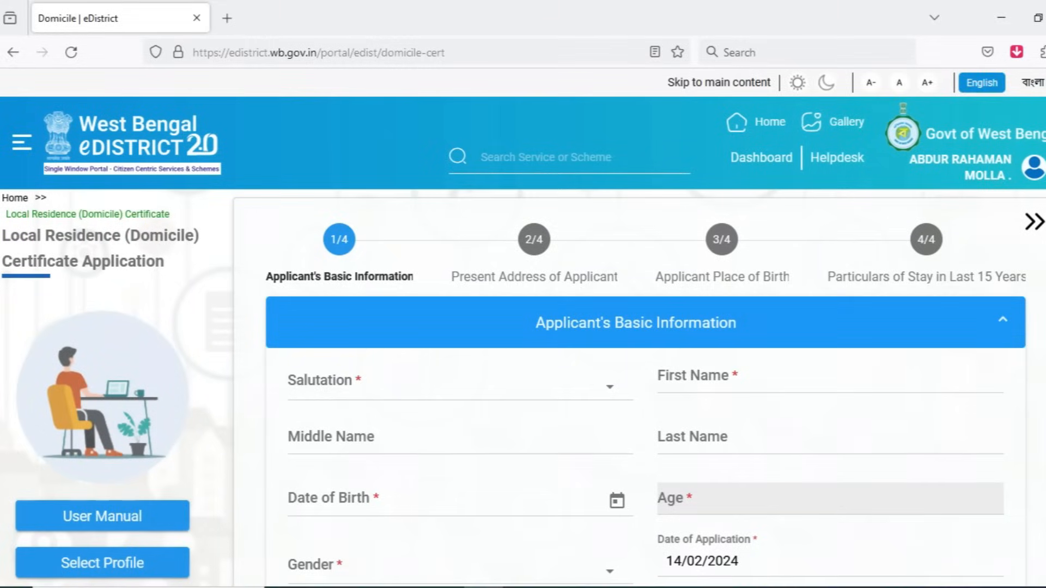
Step: Set the salutation to Mr. in the Applicant's Basic Information section
scroll(457, 283, "down", 2)
scroll(457, 283, "up", 1)
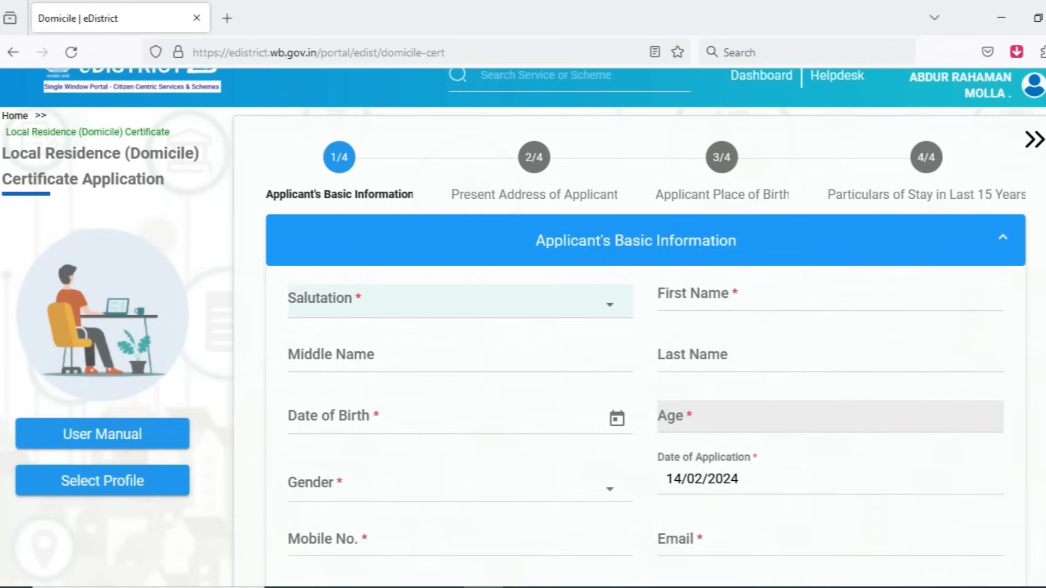
left_click(460, 302)
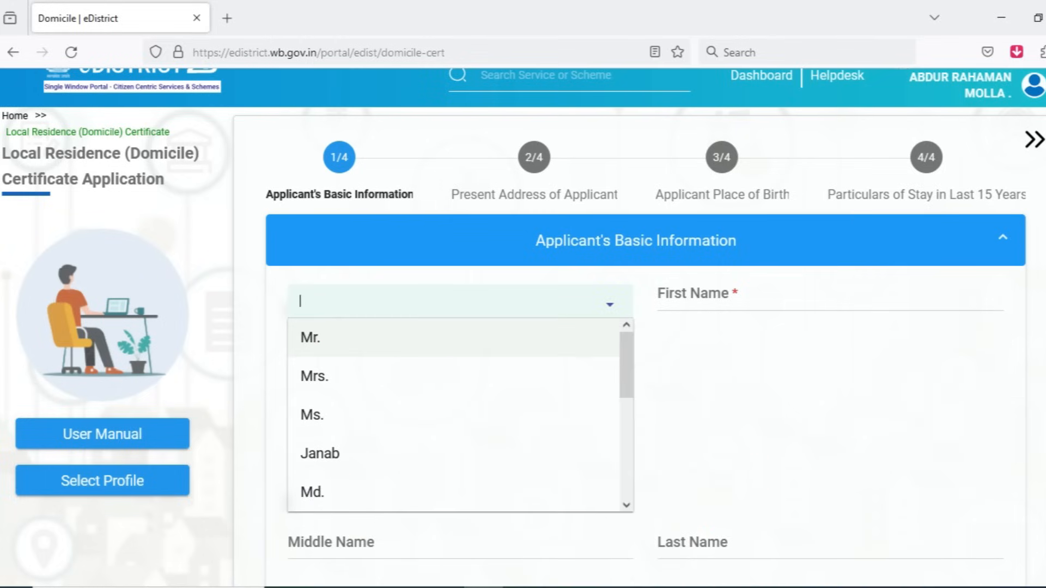
left_click(436, 345)
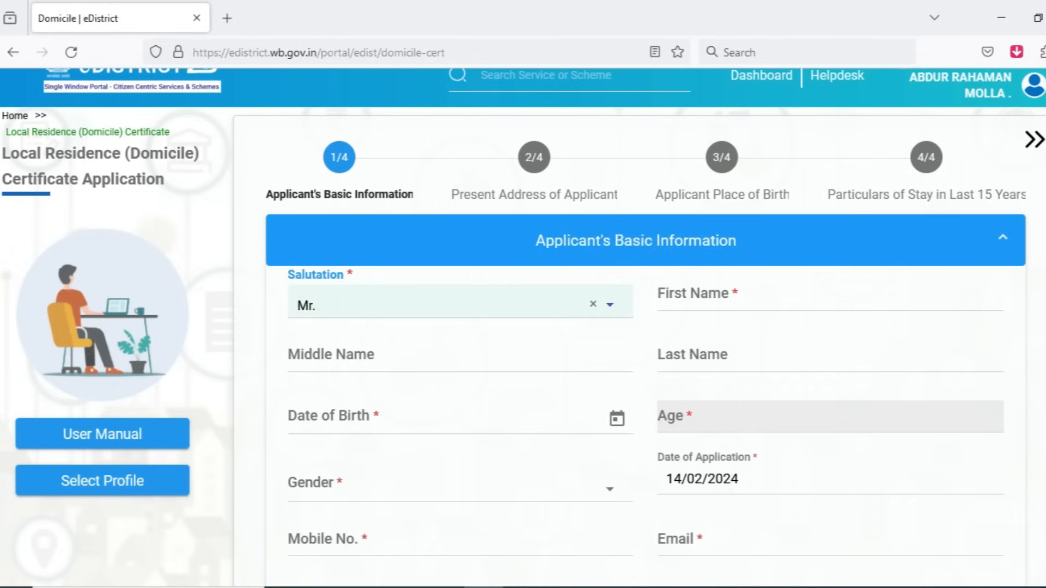
left_click(751, 296)
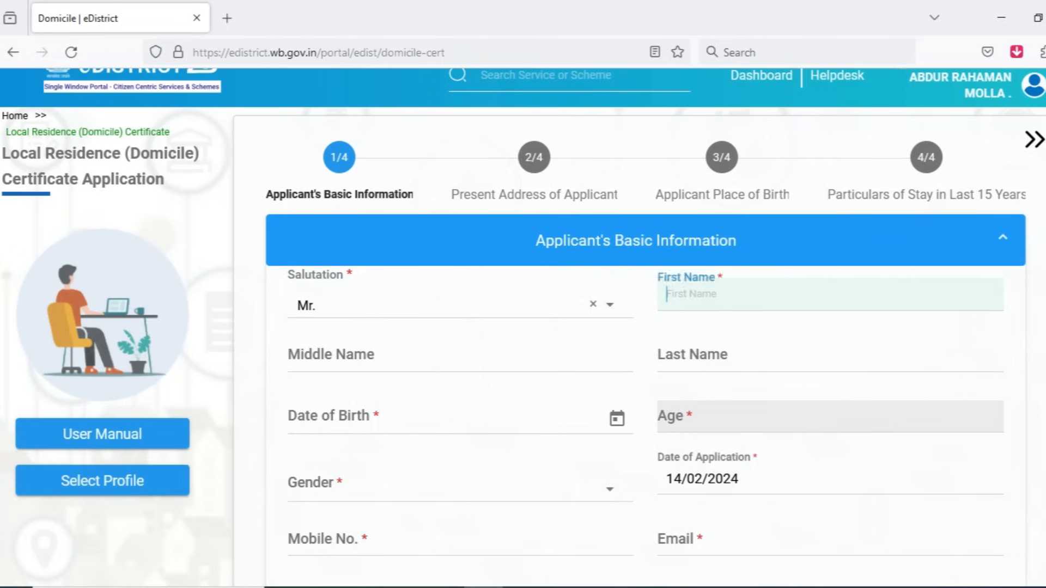
left_click(425, 357)
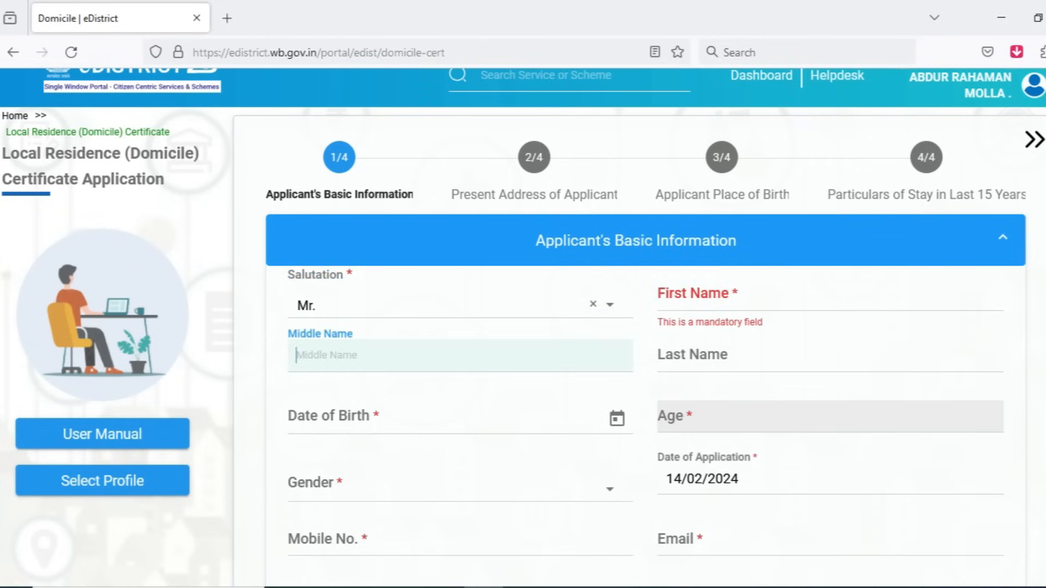
left_click(751, 357)
scroll(435, 413, "down", 2)
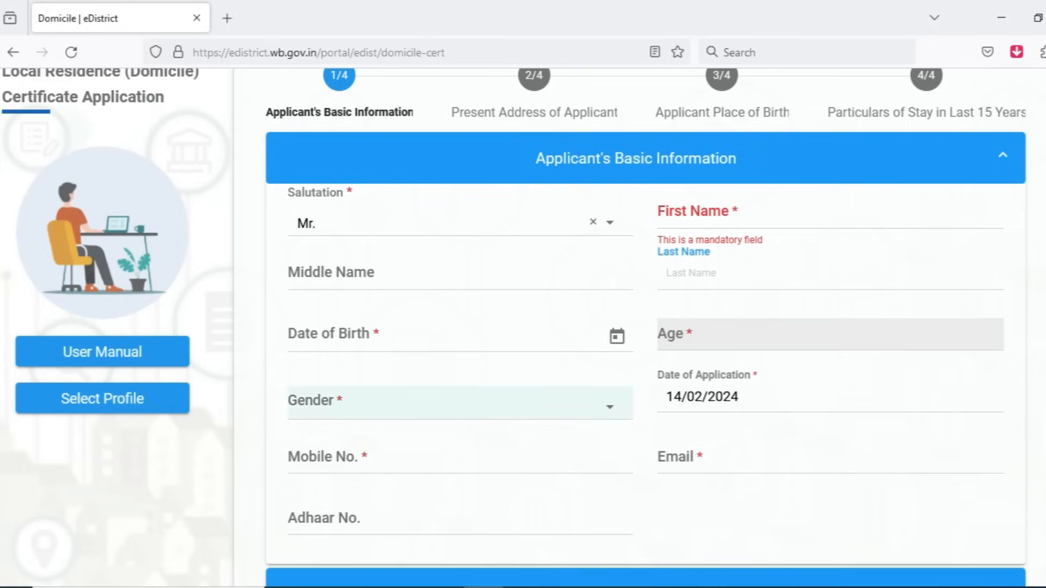
left_click(616, 335)
left_click(616, 335)
left_click(610, 406)
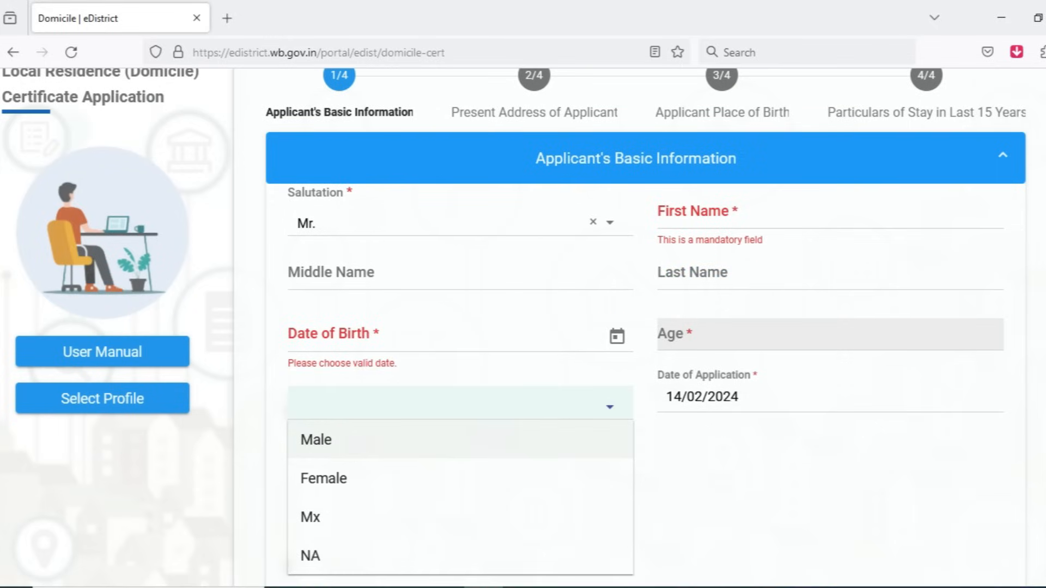
Step: Enter the applicant's first name and last name in the basic information, leaving the middle name blank
left_click(703, 212)
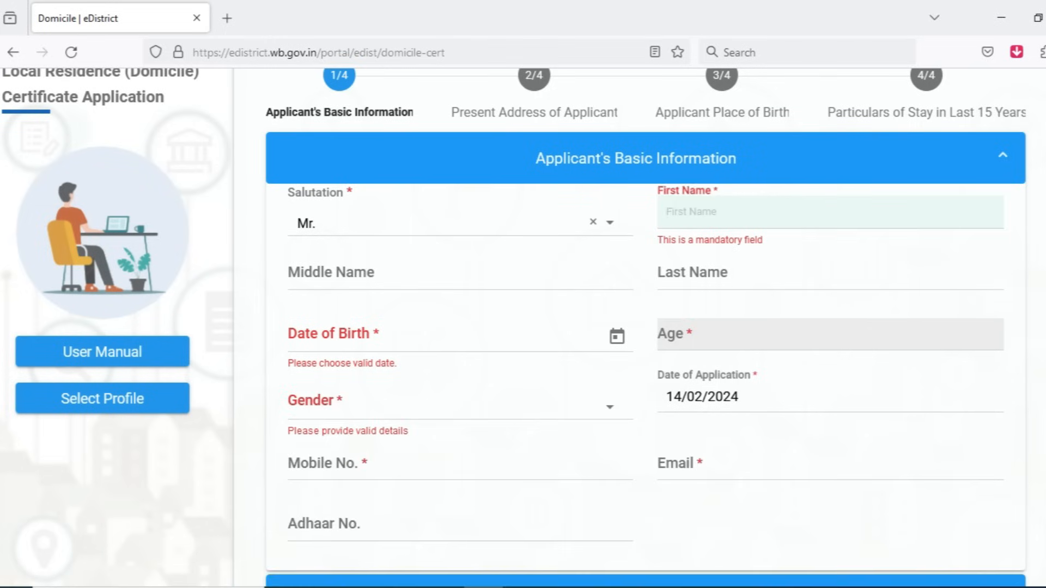
type("Sasas")
left_click(296, 275)
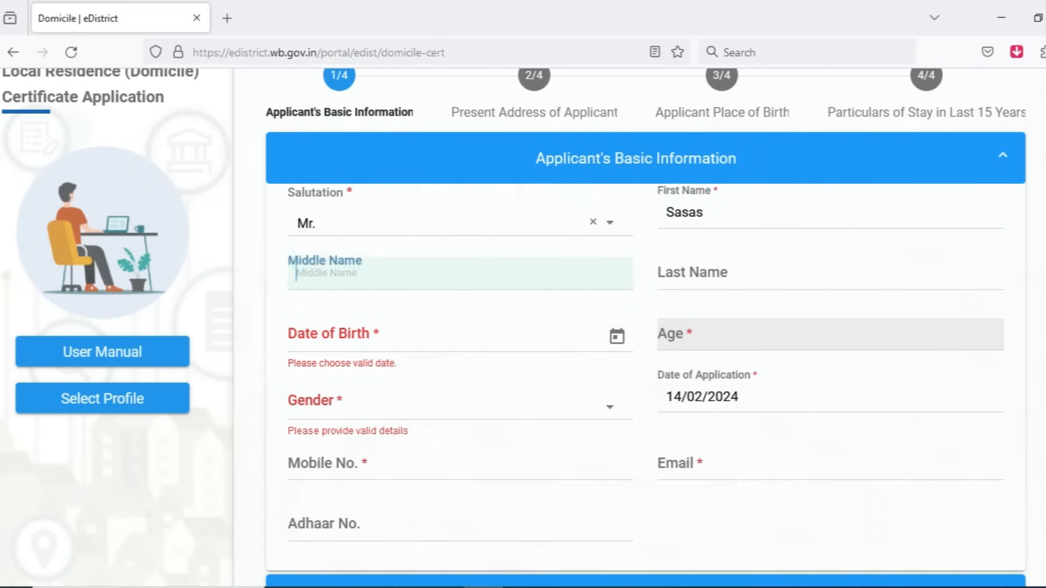
left_click(671, 272)
type("Acafaf")
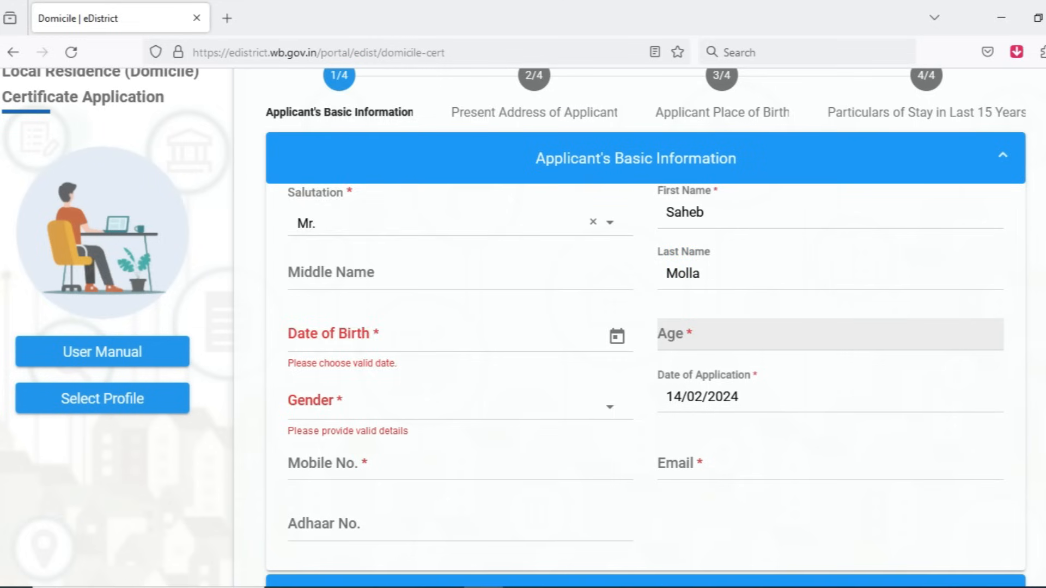
Step: Choose the applicant's date of birth from the calendar by year, month and day
left_click(617, 336)
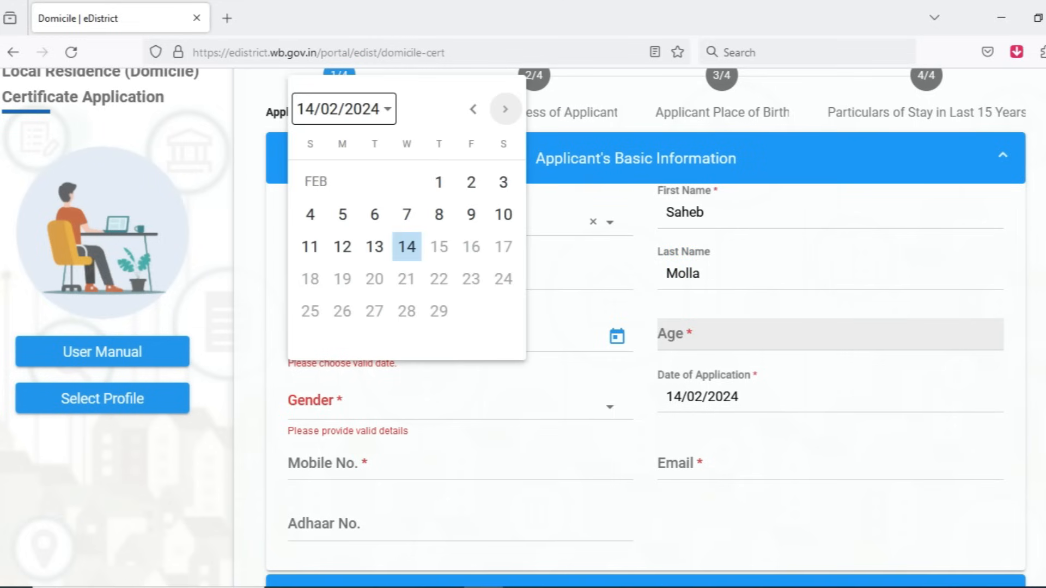
left_click(343, 109)
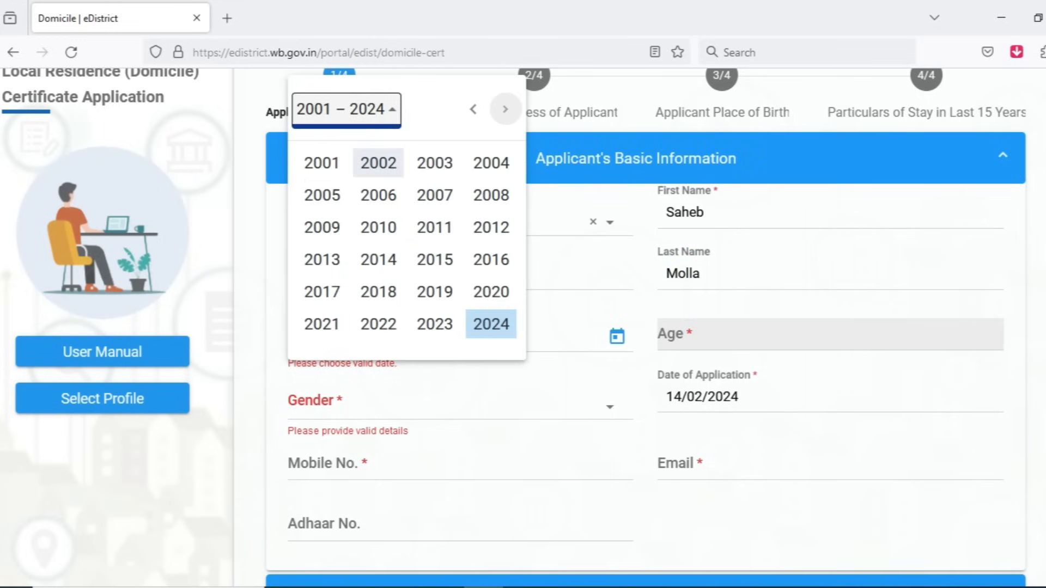
scroll(381, 218, "up", 2)
left_click(321, 244)
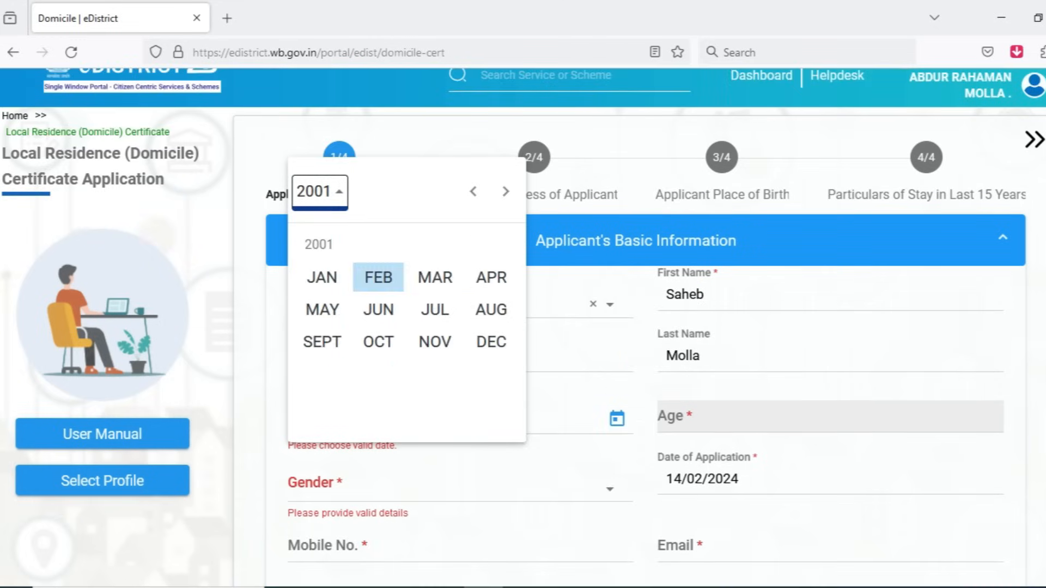
left_click(321, 278)
left_click(342, 296)
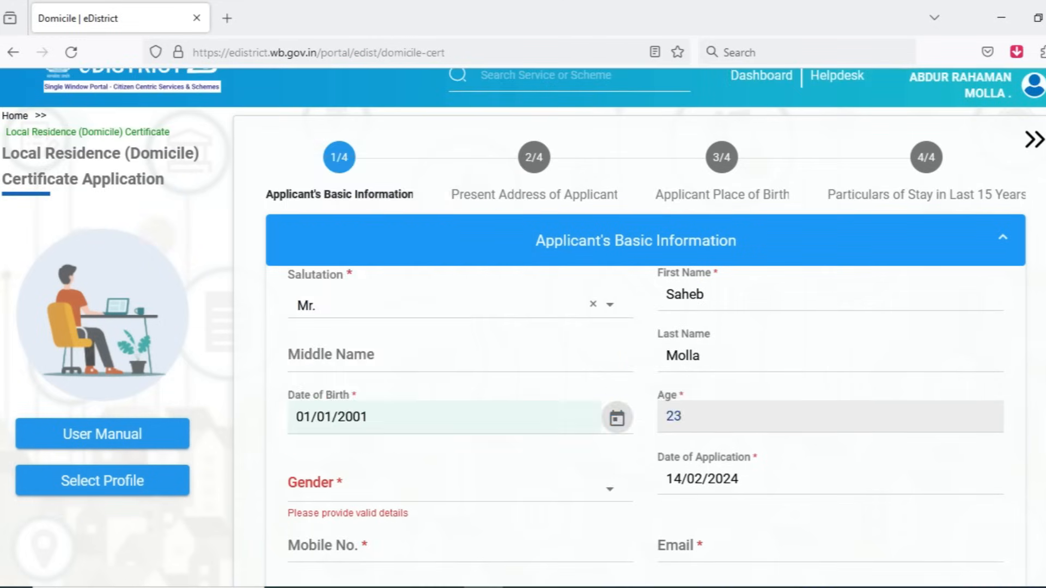
Step: Set the applicant's gender to Male in the basic information
scroll(461, 327, "down", 3)
left_click(436, 321)
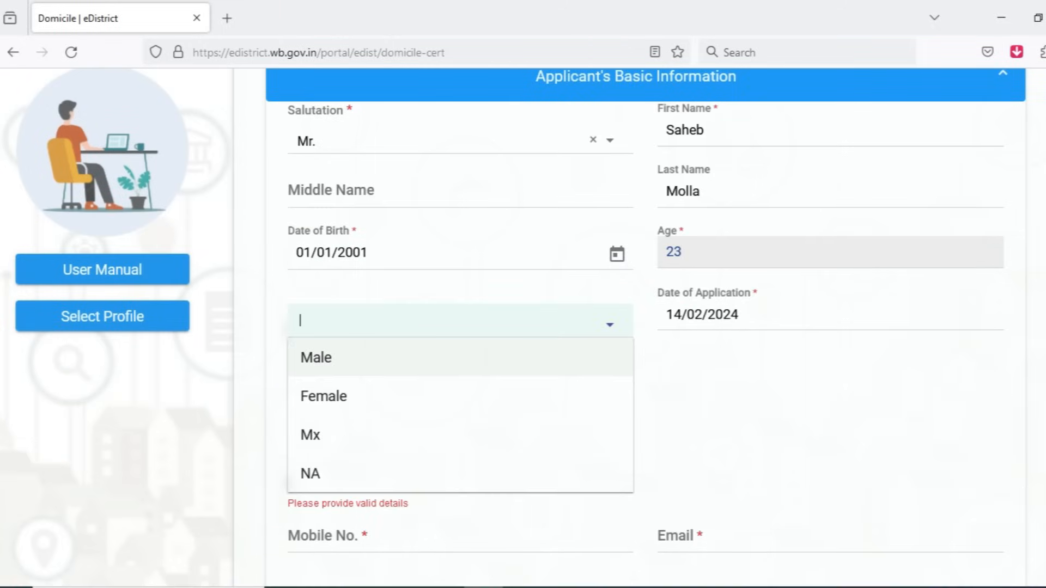
left_click(436, 359)
Step: Enter the applicant's mobile number in the basic information and verify it
scroll(435, 360, "down", 1)
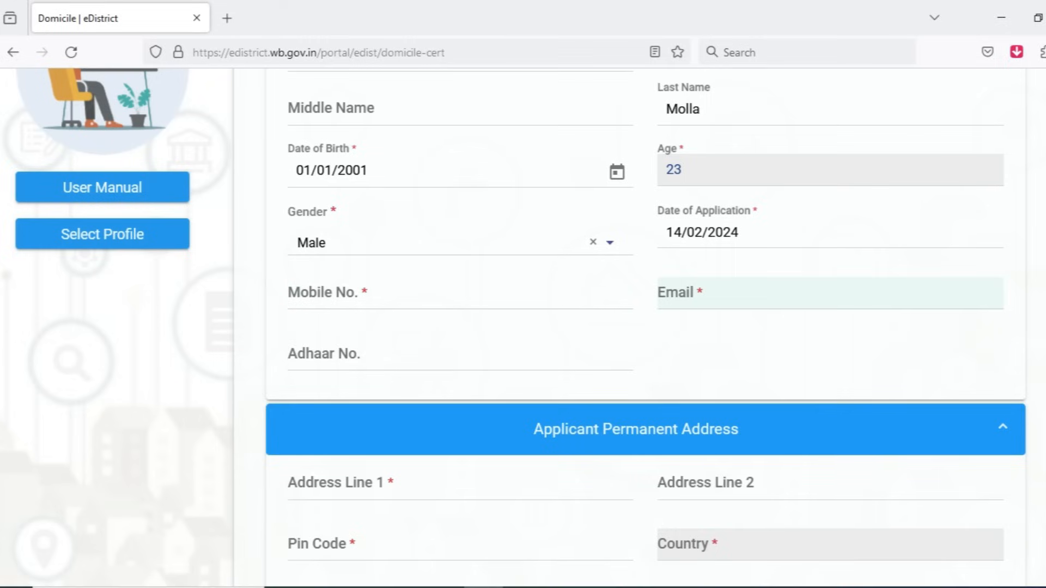
left_click(297, 292)
type("70")
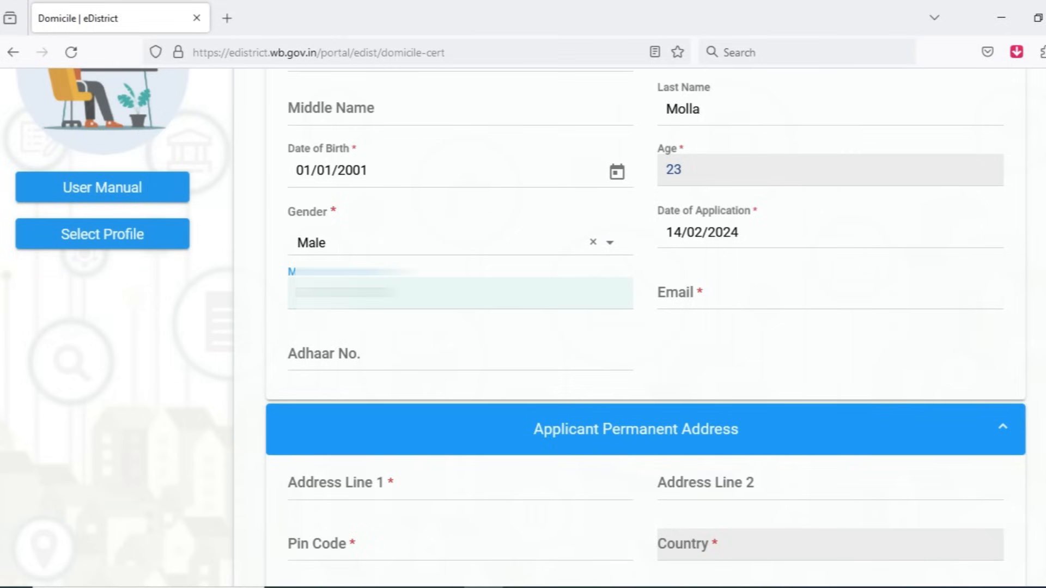
type("*")
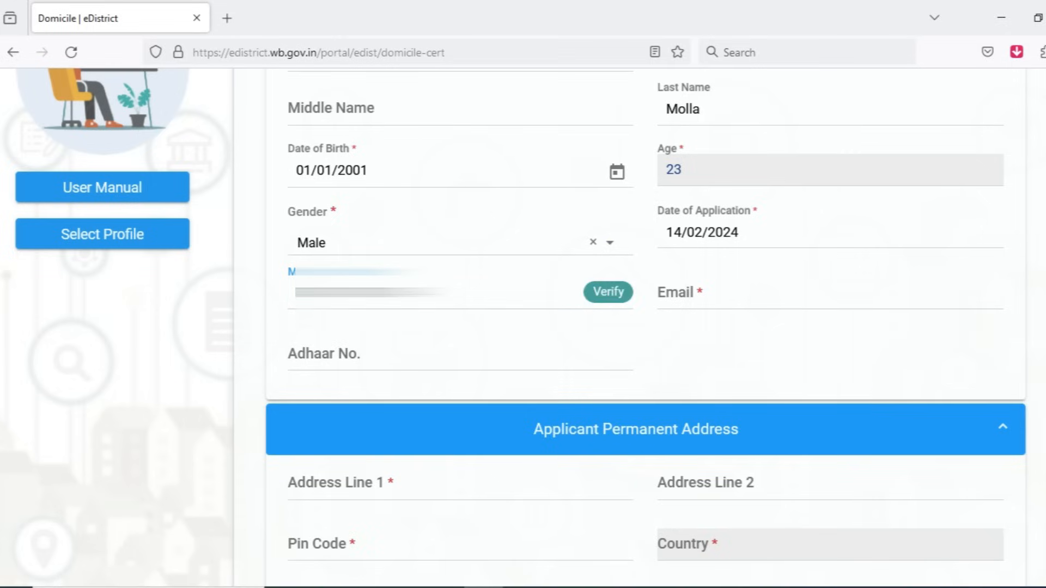
left_click(608, 292)
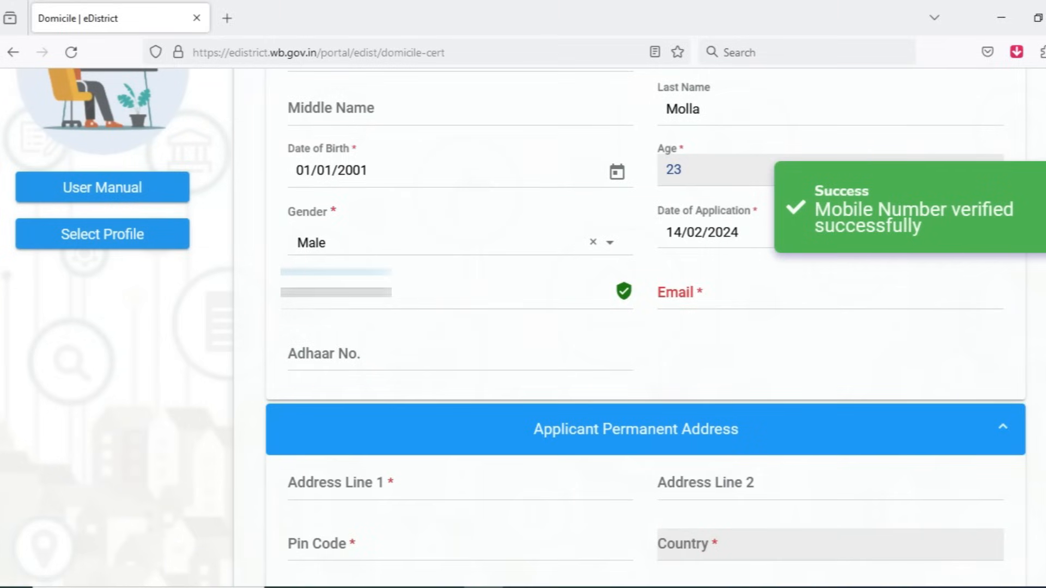
Step: Fill in the applicant's email address and Aadhaar number in the basic information
left_click(708, 293)
left_click(708, 293)
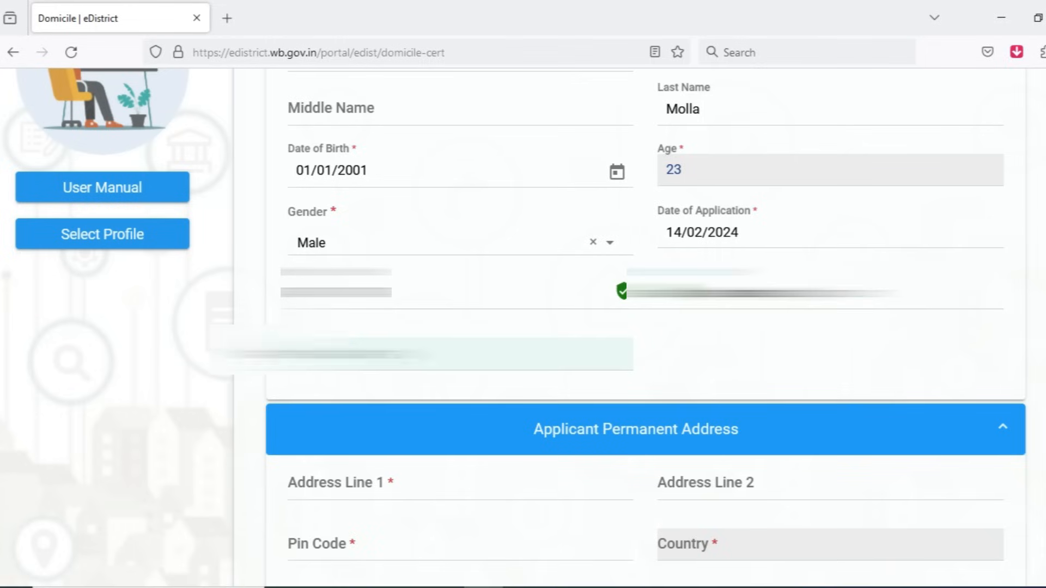
left_click(414, 354)
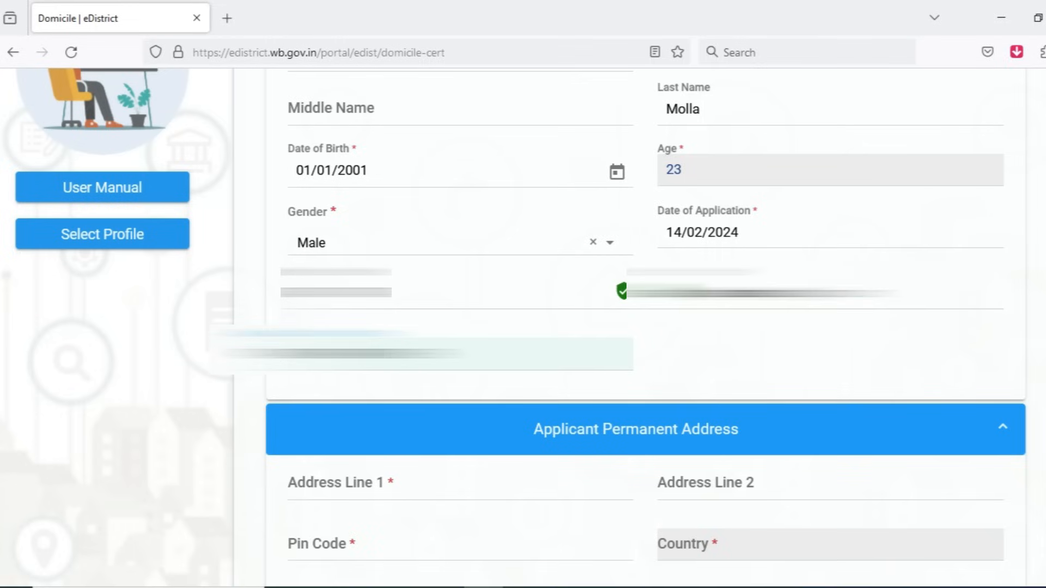
Step: Enter the applicant's first address line and postal pin code in the permanent address section
scroll(646, 326, "down", 5)
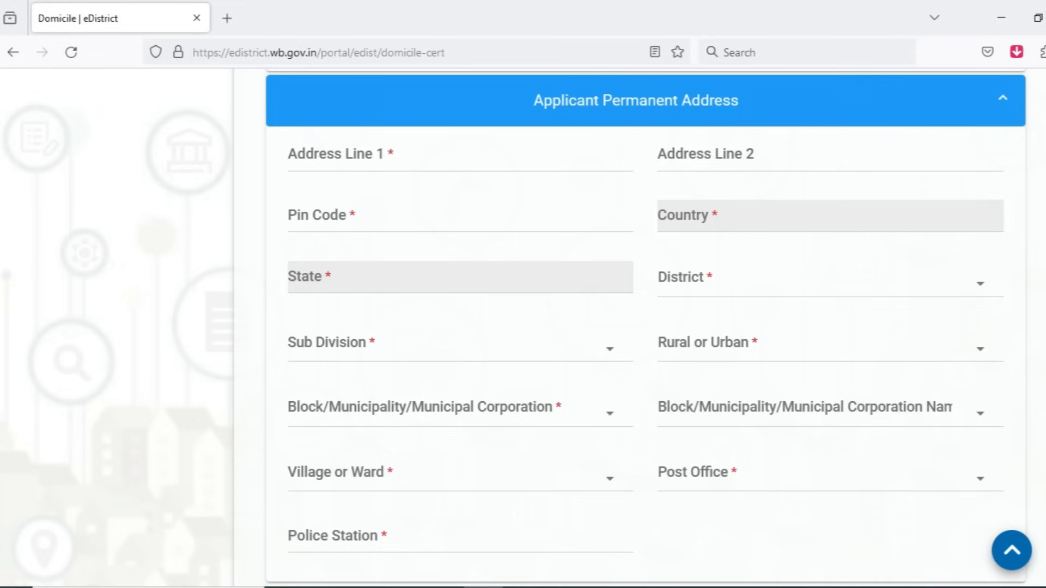
left_click(460, 156)
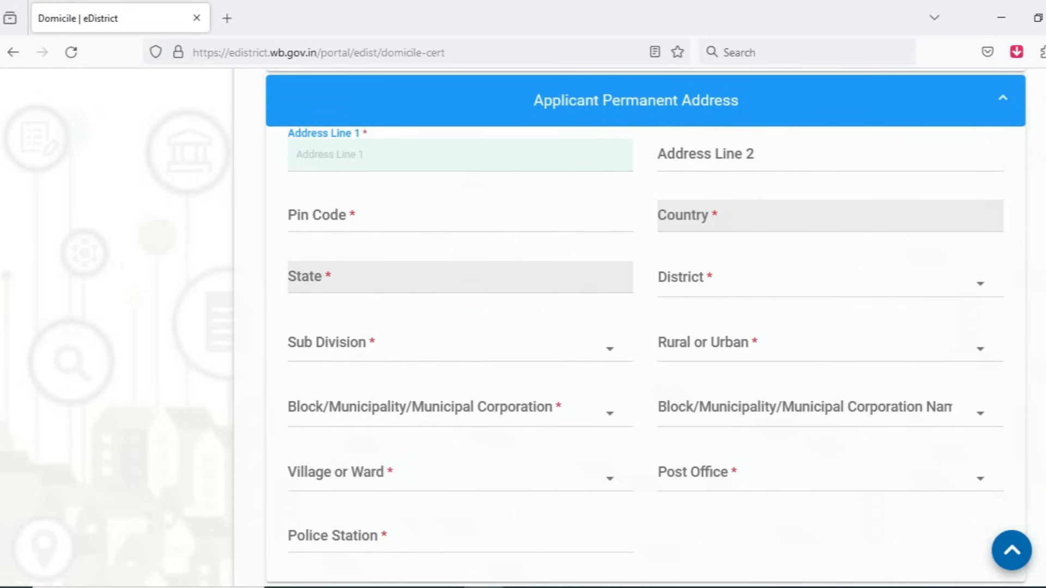
type("Basudevpur")
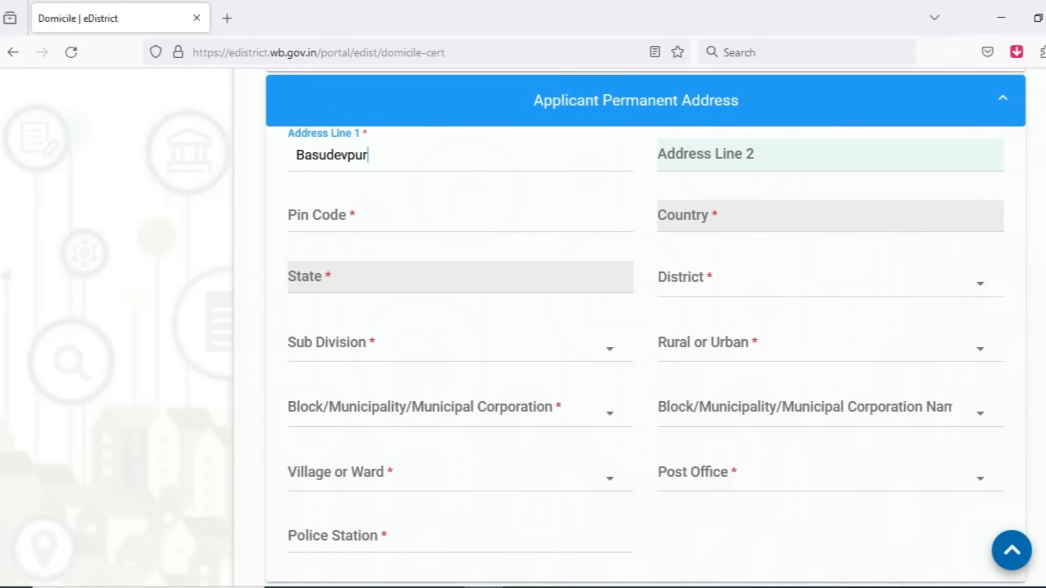
left_click(337, 216)
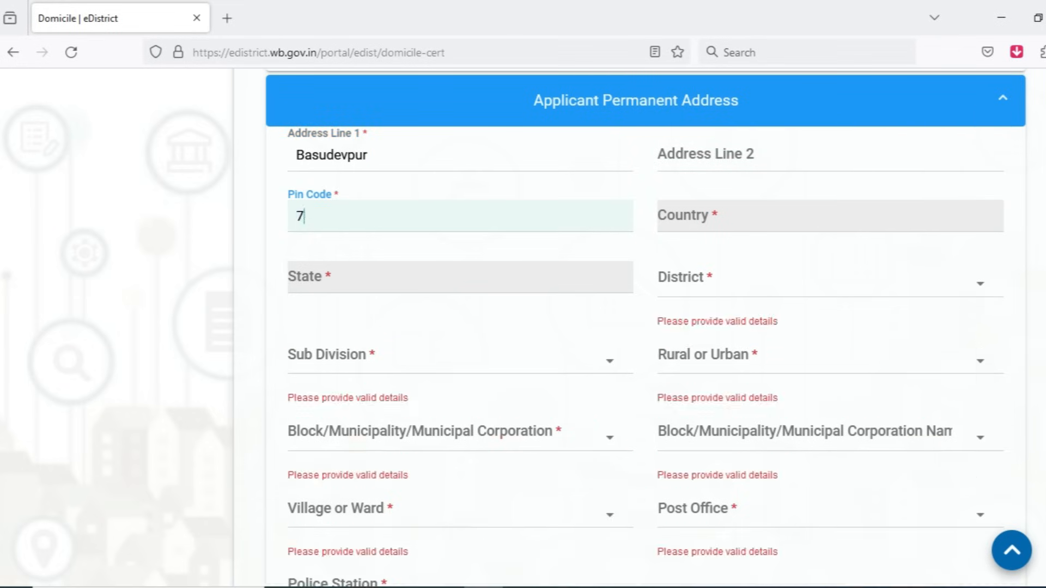
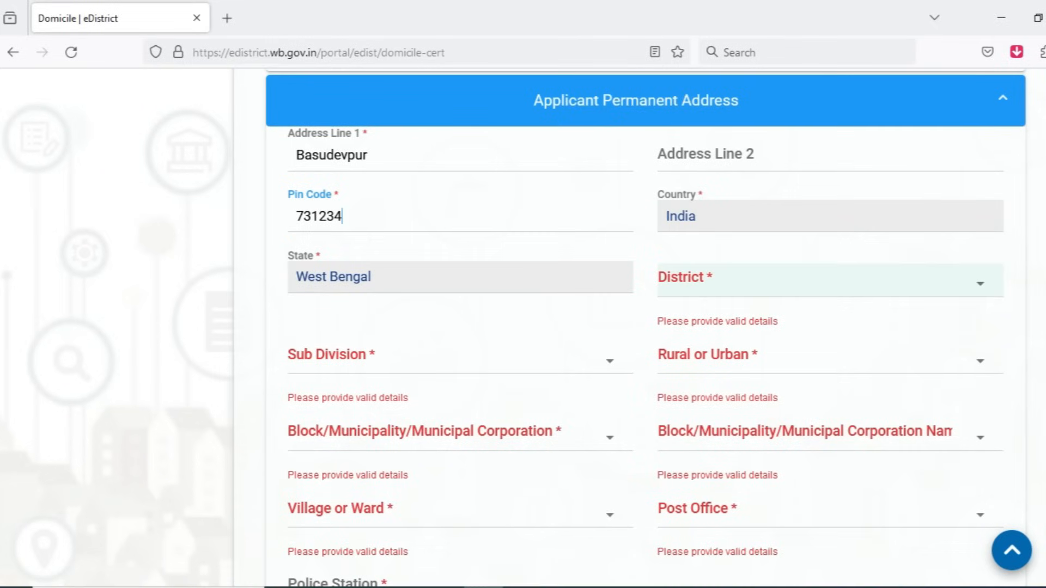
Step: Choose the applicant's district and sub division in the permanent address, and set the area type to Rural
left_click(817, 281)
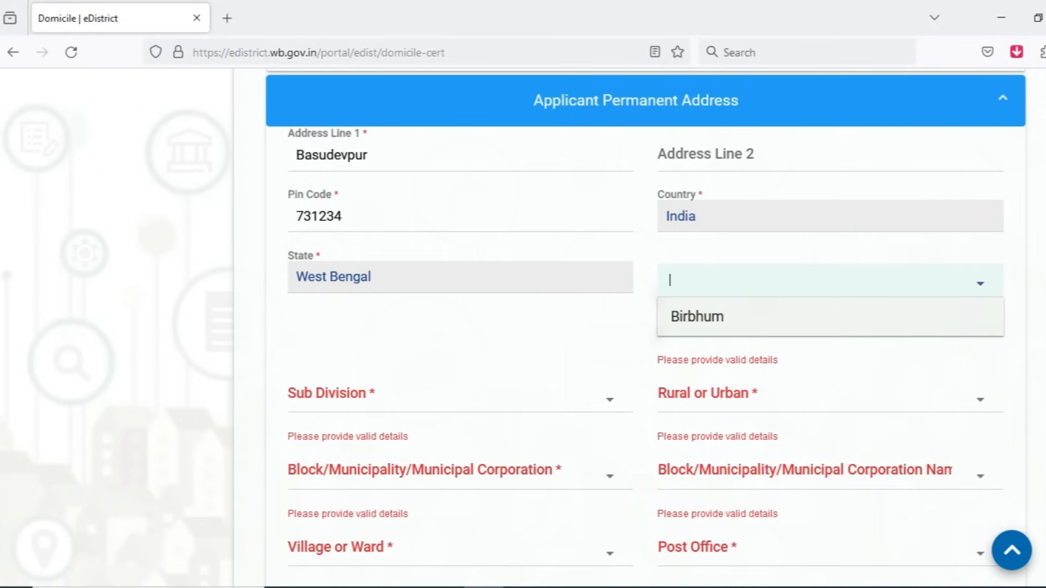
left_click(817, 316)
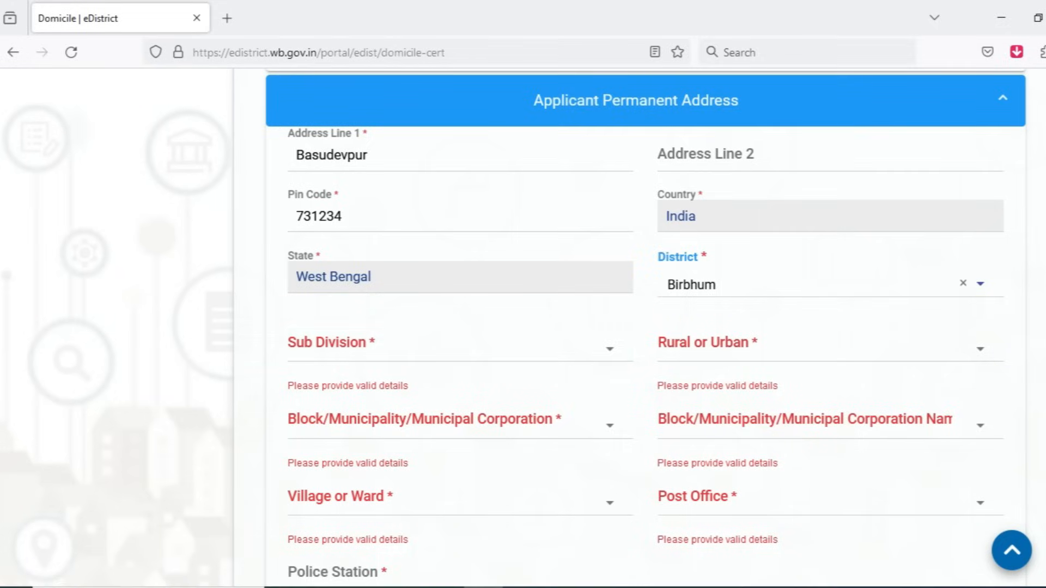
scroll(460, 343, "down", 2)
left_click(460, 263)
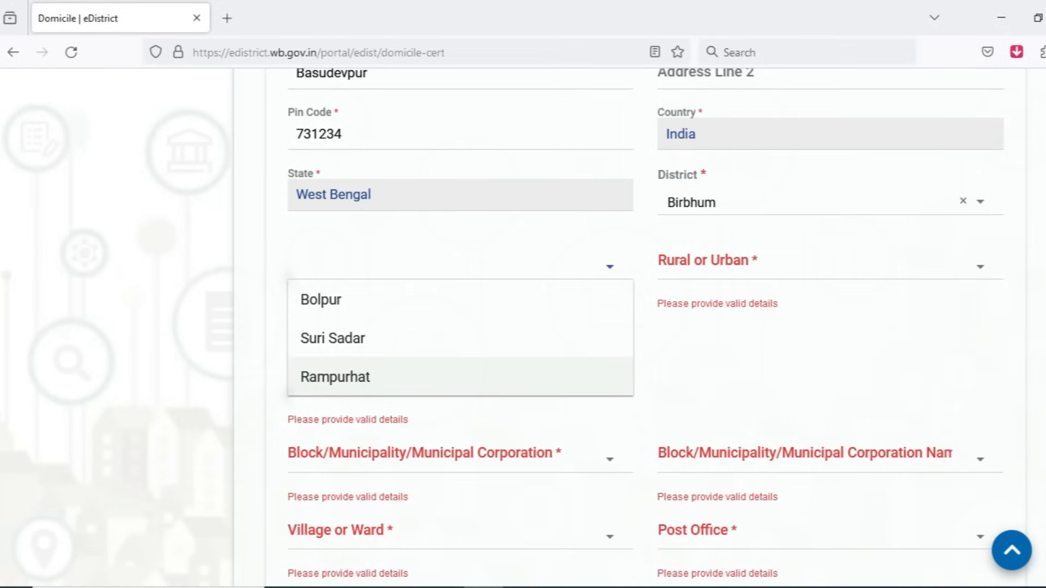
left_click(460, 376)
left_click(817, 263)
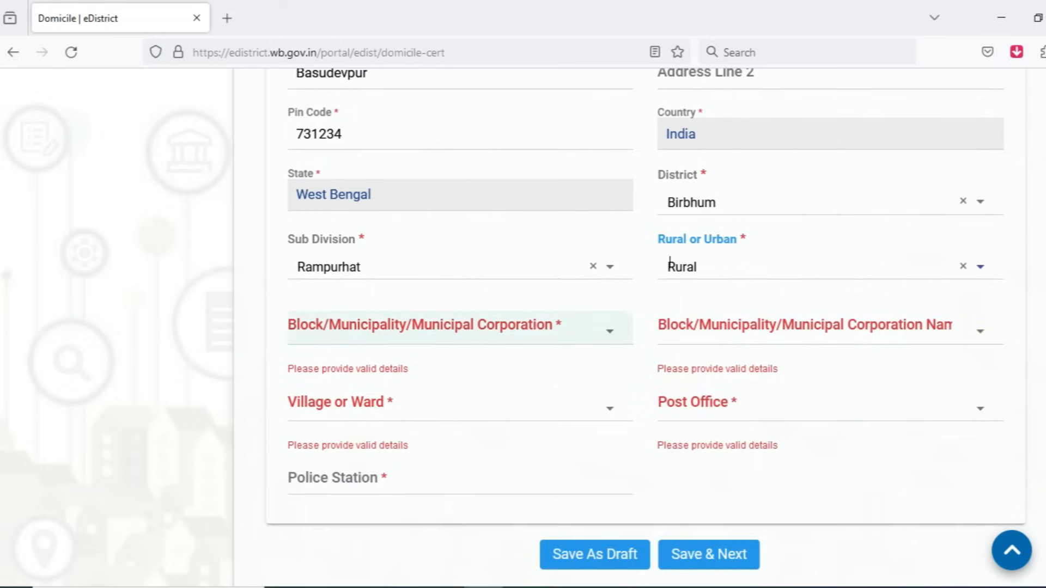
Step: Set the permanent address's local body type to Block and choose the applicant's block name
scroll(460, 327, "down", 1)
left_click(460, 246)
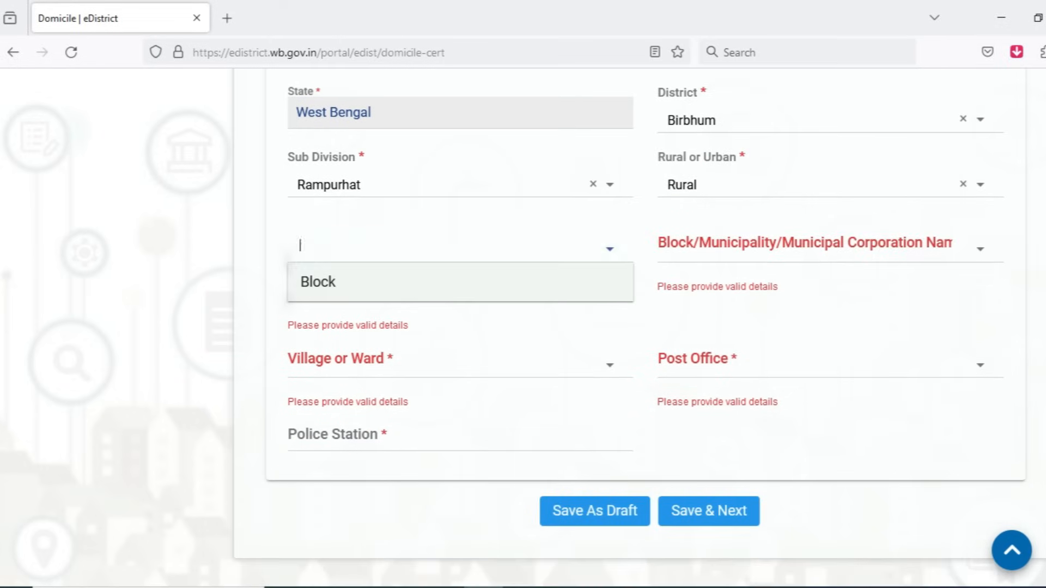
left_click(460, 282)
left_click(830, 247)
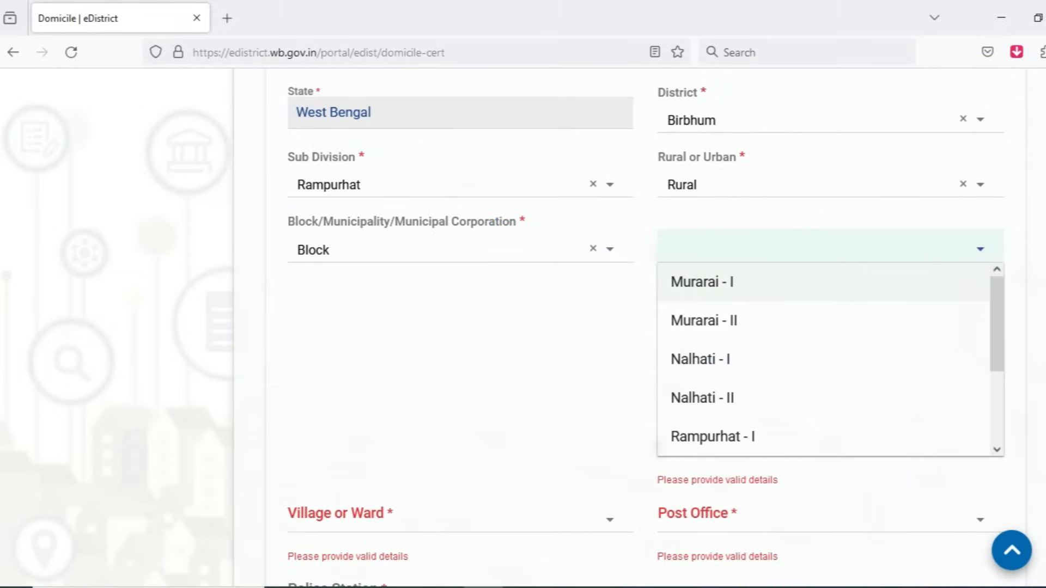
key("Down")
key("Down")
key("Down")
key("Down")
key("Down")
key("Down")
key("Down")
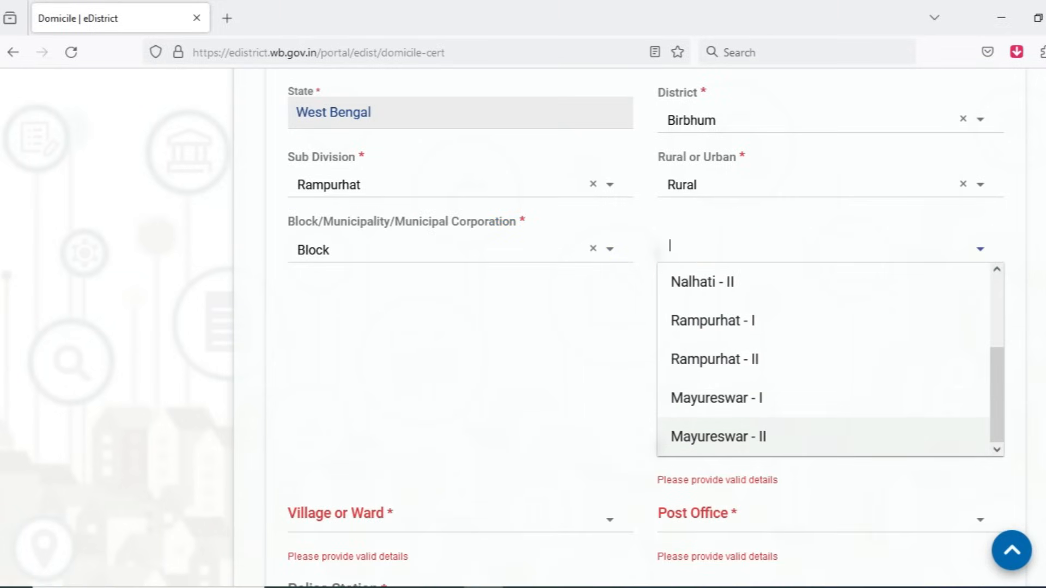
key("Return")
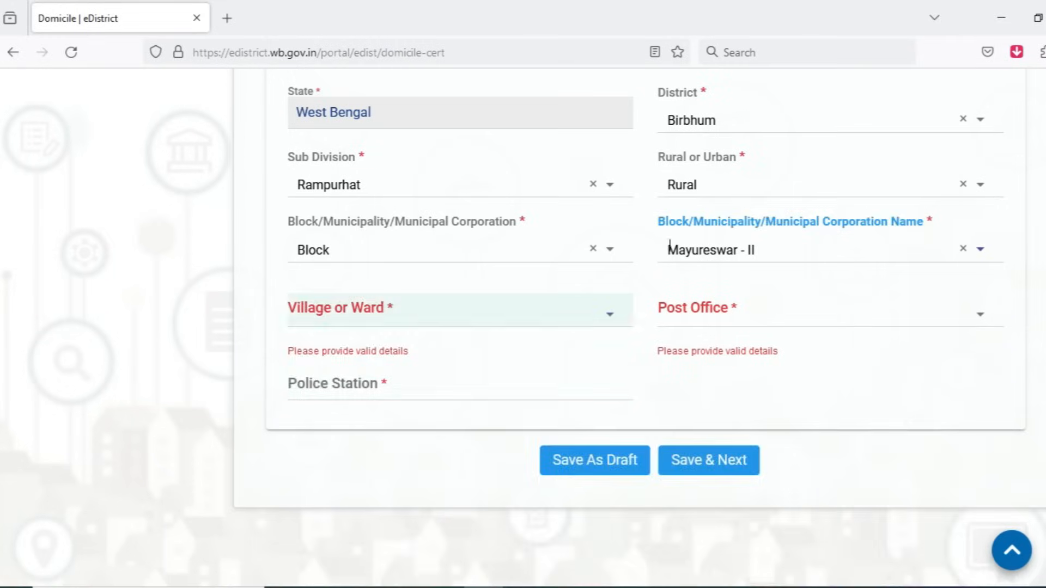
Step: Fill in the permanent address's village, post office and police station, and save to proceed to the present address part
left_click(460, 311)
type("basude")
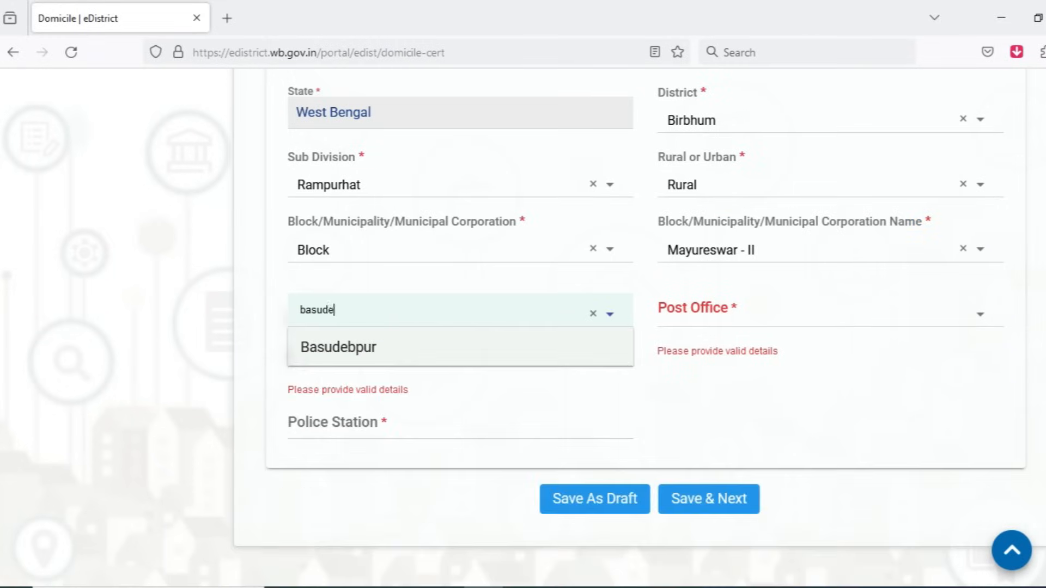
key("Return")
type("basudevpu")
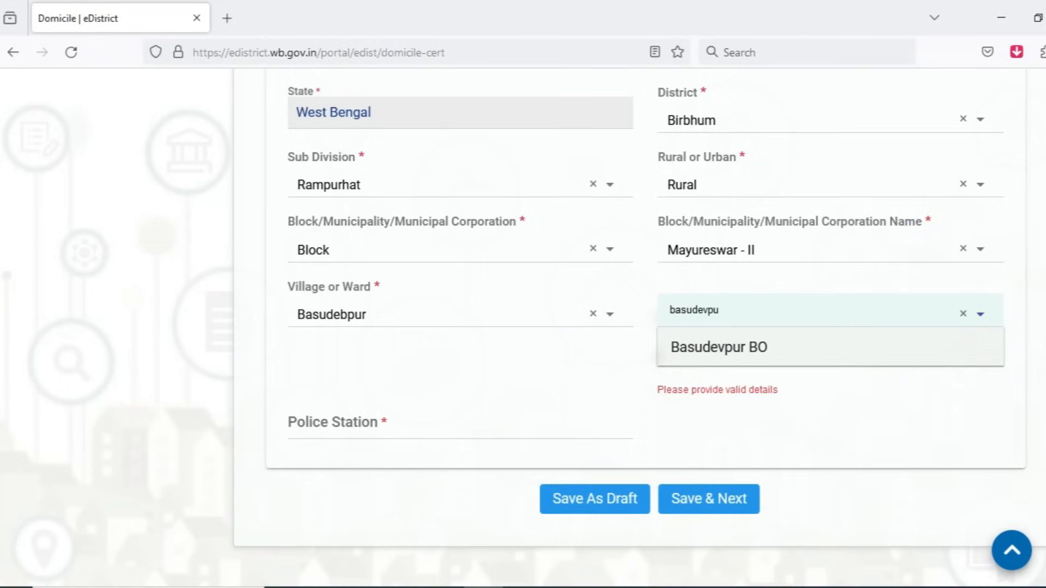
key("Return")
type("Mayureswar")
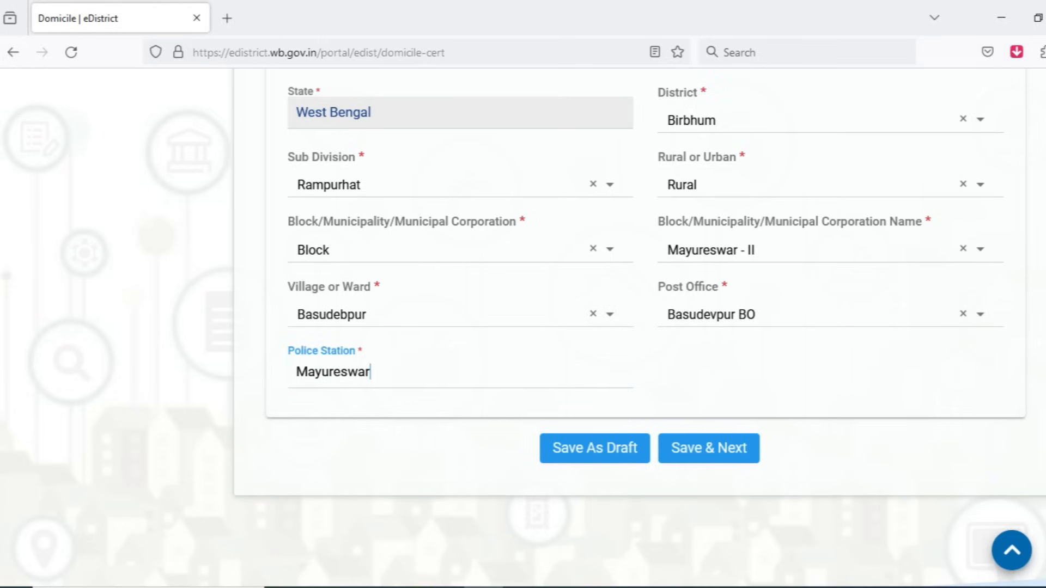
left_click(709, 443)
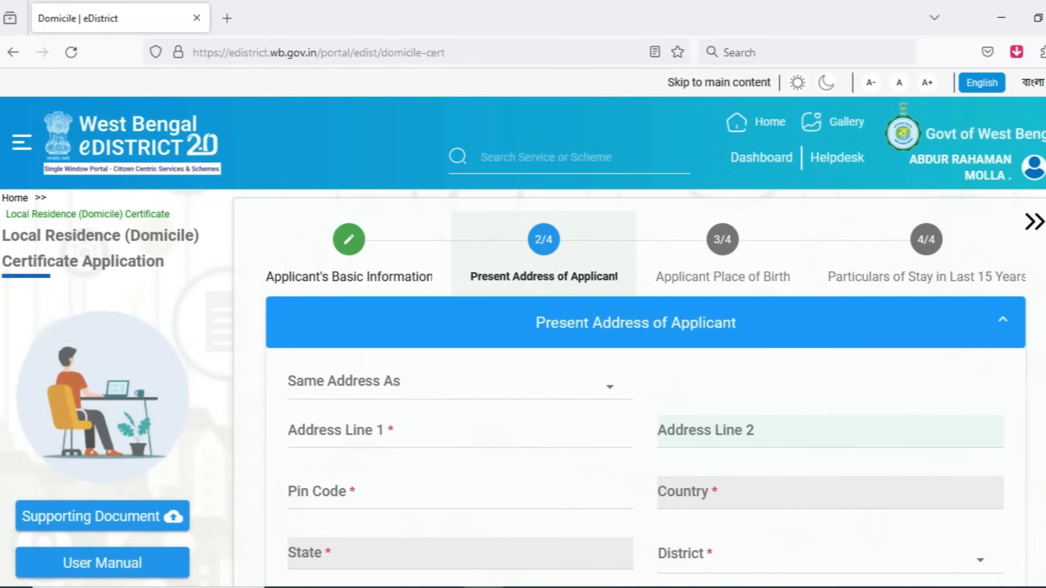
Step: Mark the present address as Not Same and look over the blank address fields
left_click(480, 385)
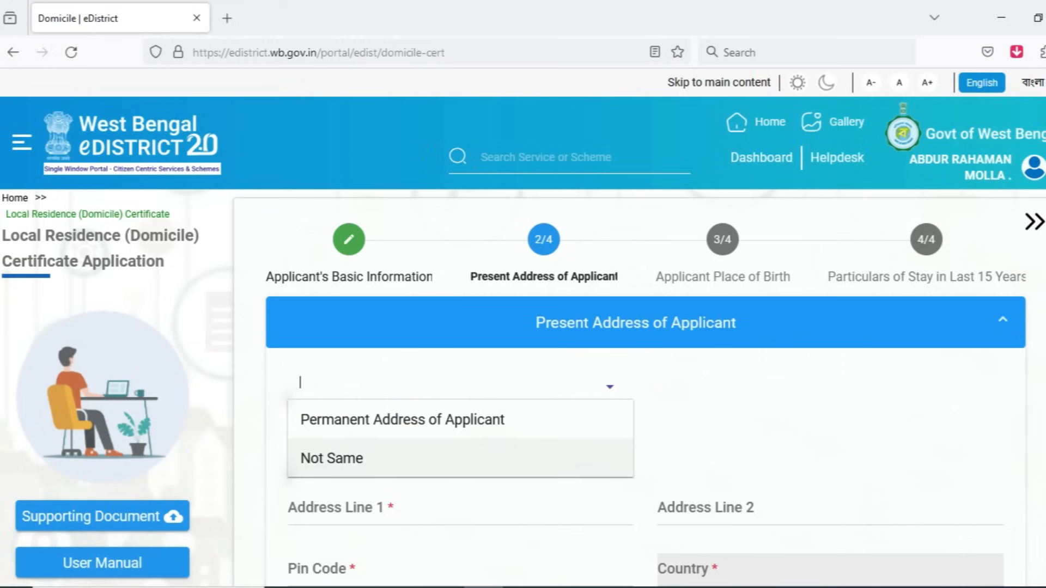
left_click(460, 453)
scroll(460, 444, "down", 3)
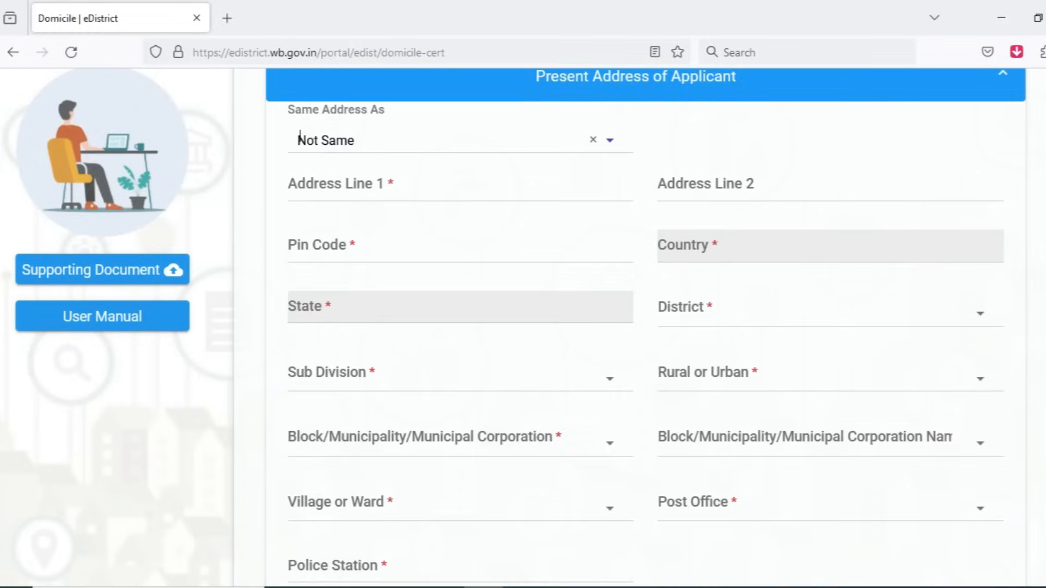
scroll(461, 443, "down", 3)
scroll(300, 301, "up", 6)
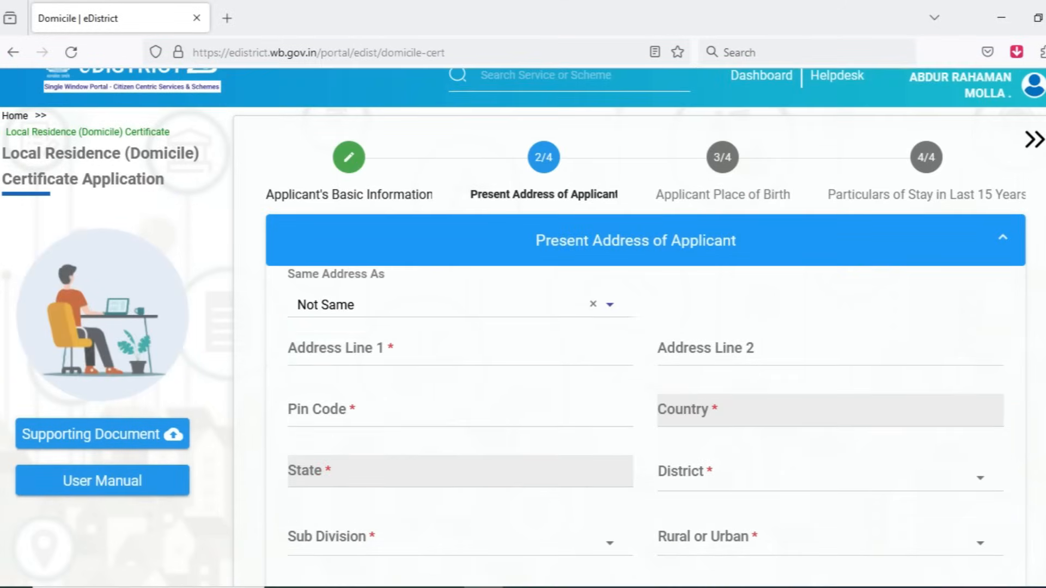
Step: Set the present address to be the same as Permanent Address of Applicant and check the filled fields
left_click(327, 304)
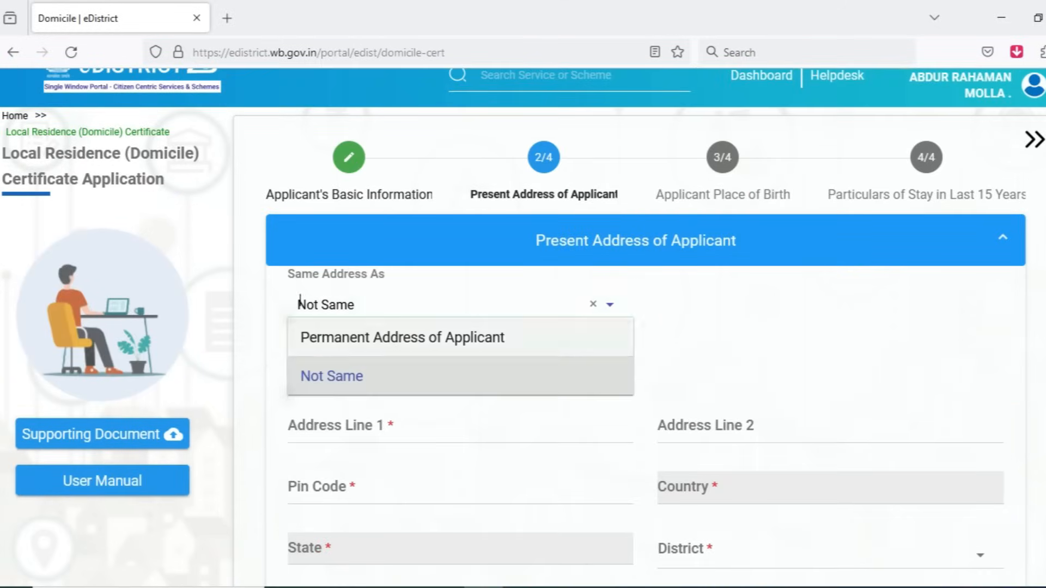
left_click(403, 339)
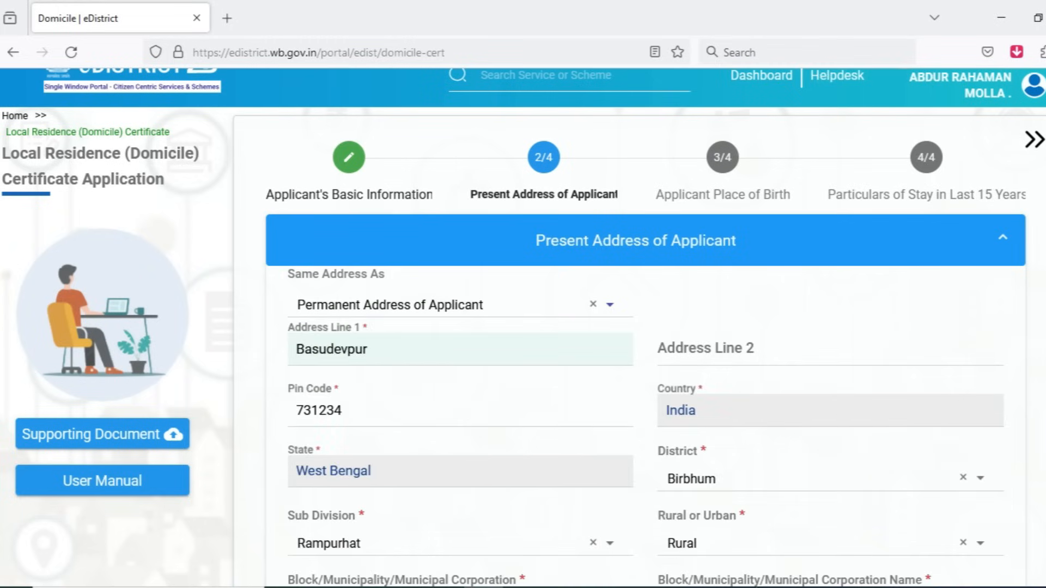
scroll(643, 327, "down", 6)
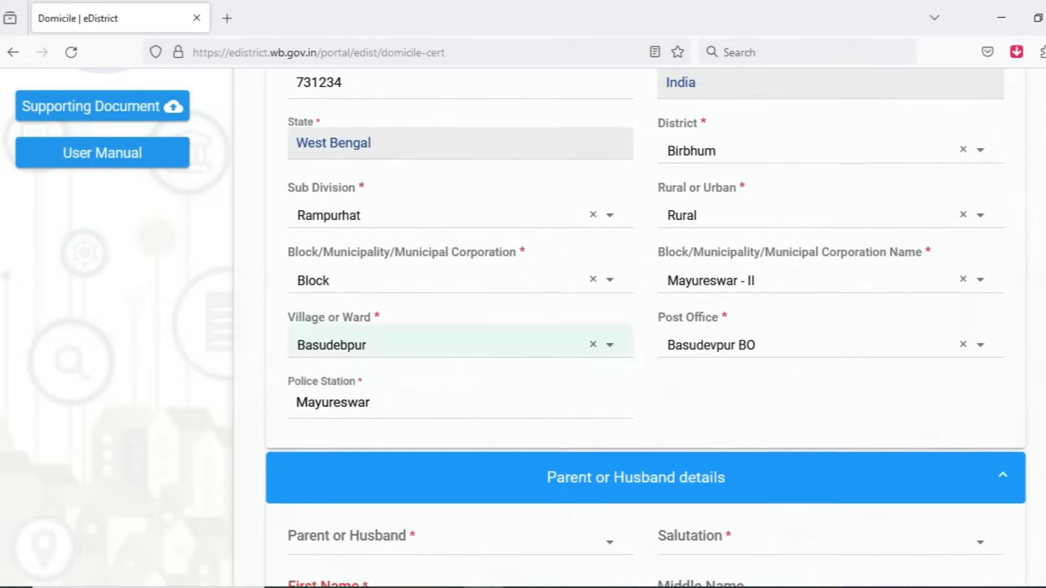
scroll(642, 327, "down", 2)
scroll(460, 444, "down", 1)
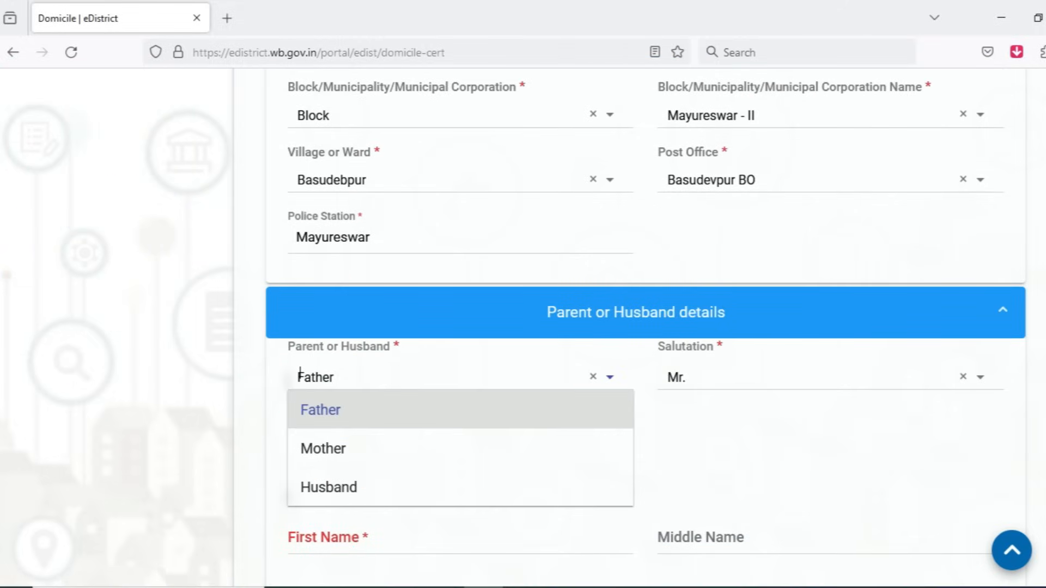
Step: Try the Father and Husband choices for the relation in the Parent or Husband details
left_click(321, 410)
left_click(636, 312)
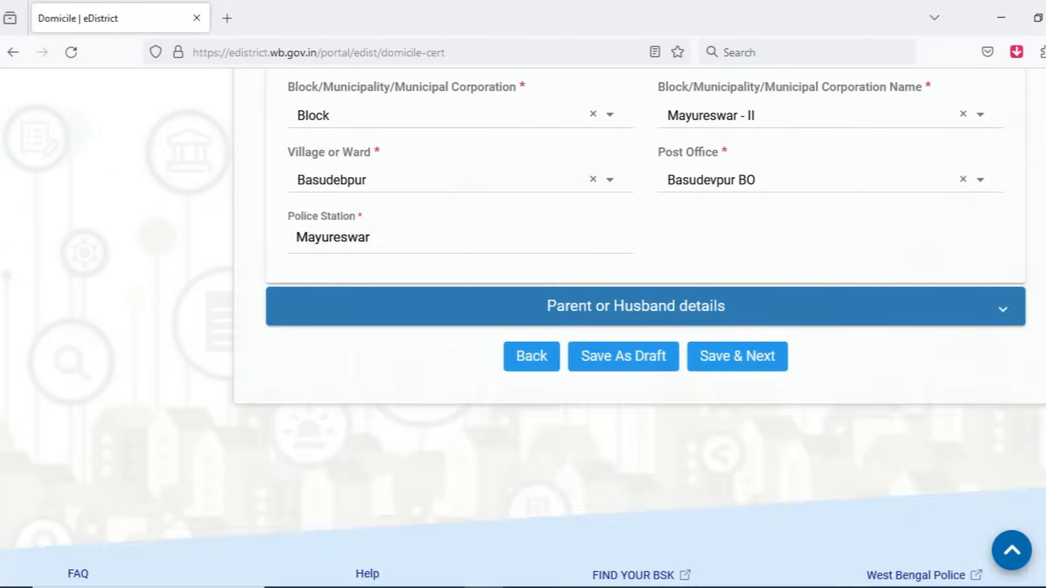
left_click(636, 312)
left_click(460, 377)
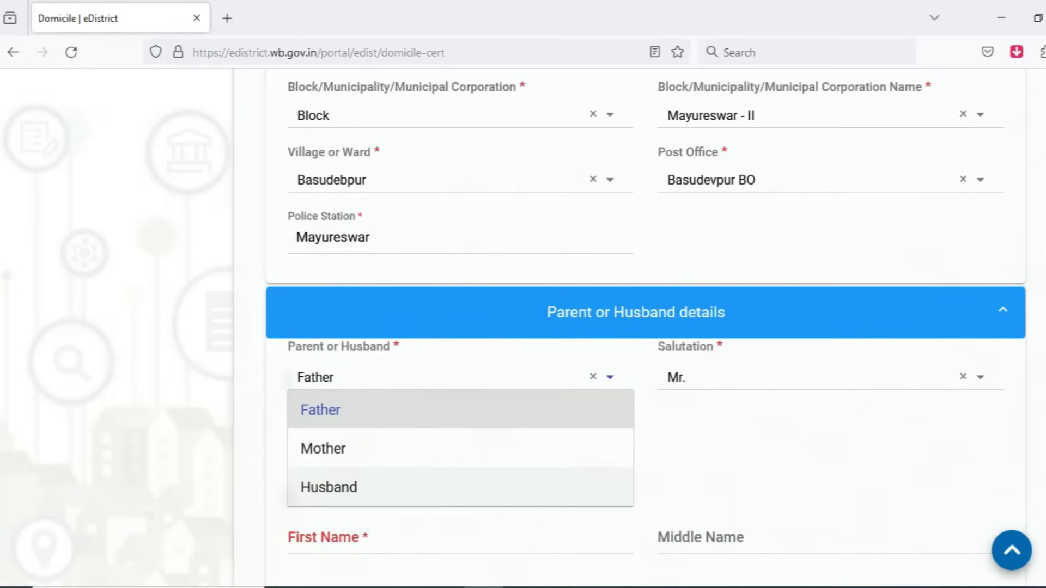
left_click(329, 487)
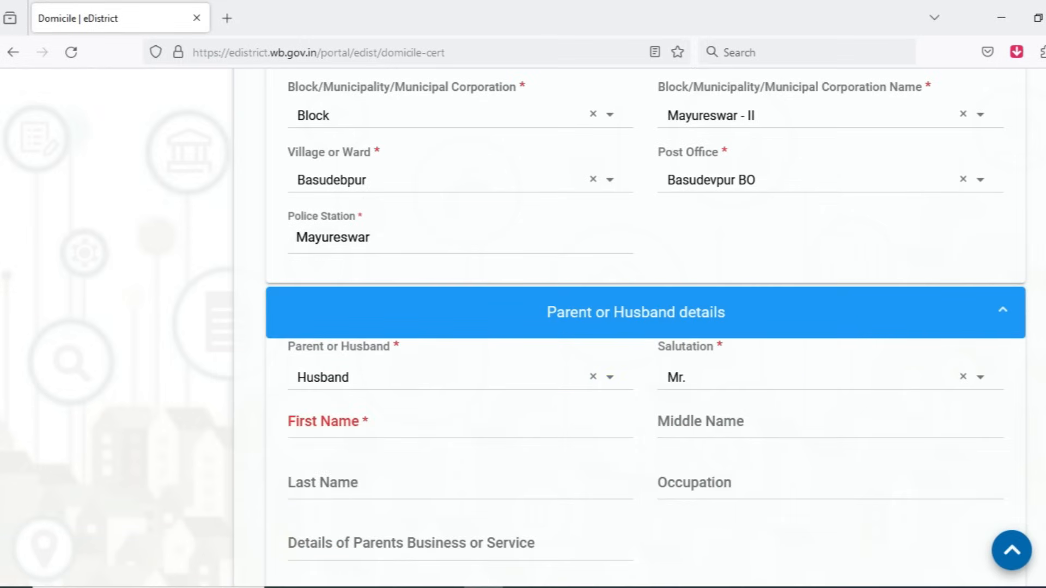
Step: Set the relation to Father in the Parent or Husband details and enter the father's first and last names
left_click(300, 374)
left_click(321, 413)
left_click(325, 422)
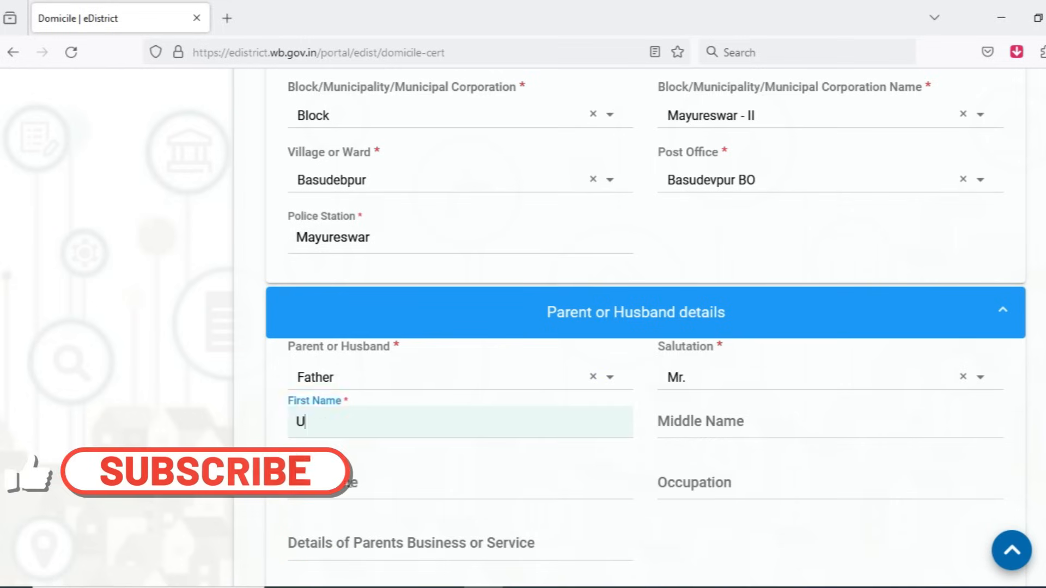
key("Tab")
key("Tab")
Step: Enter "farmer" as the father's occupation, and save to proceed to the place of birth part
scroll(325, 421, "down", 3)
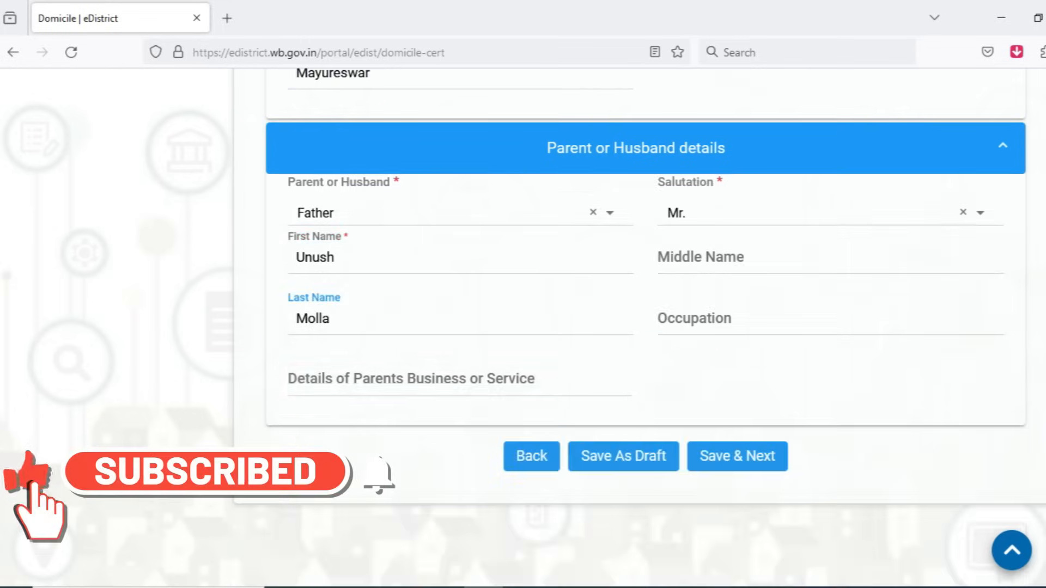
left_click(706, 318)
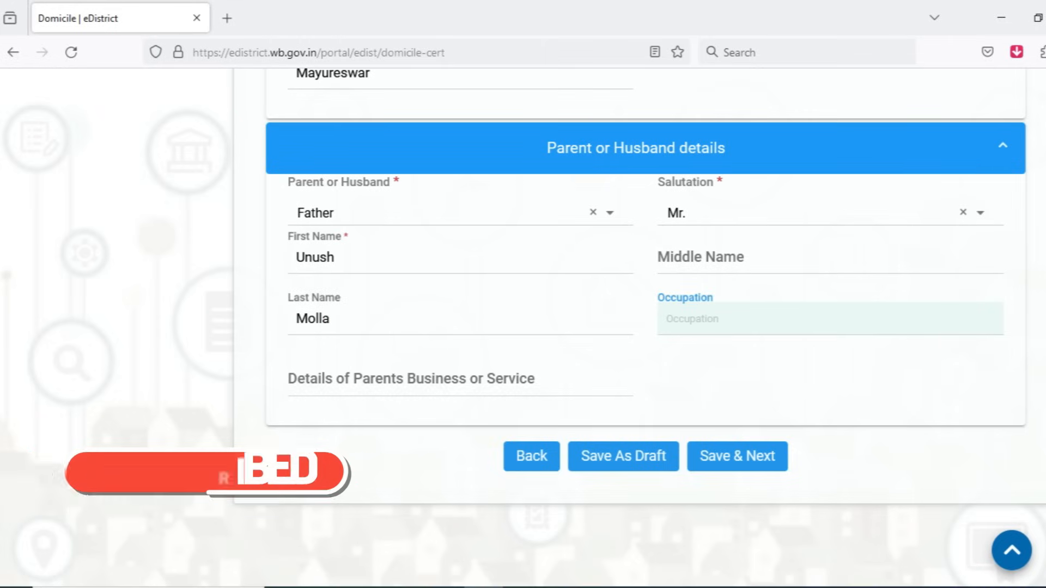
type("fam")
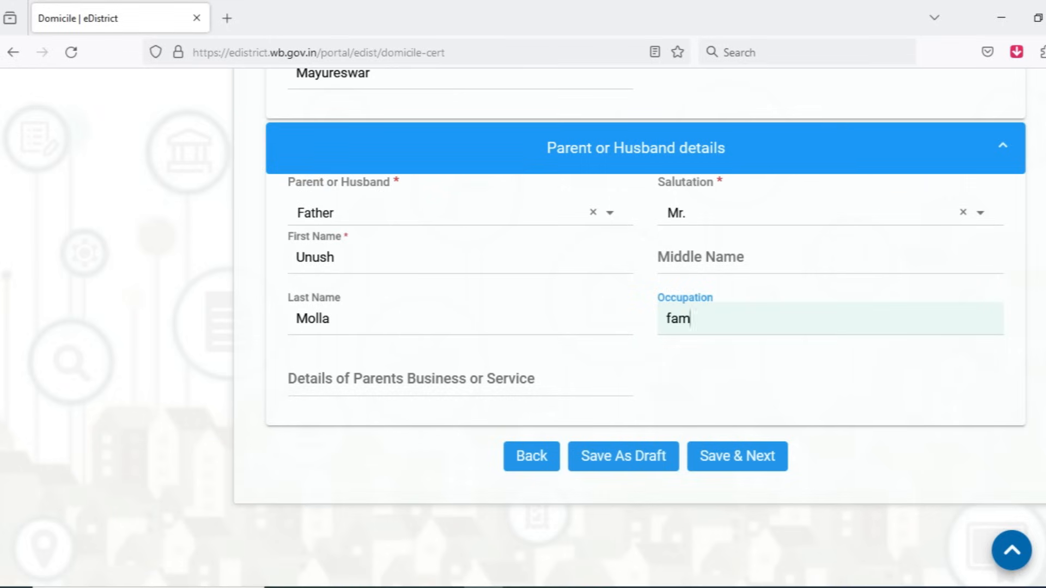
key("BackSpace")
type("rmer")
key("Tab")
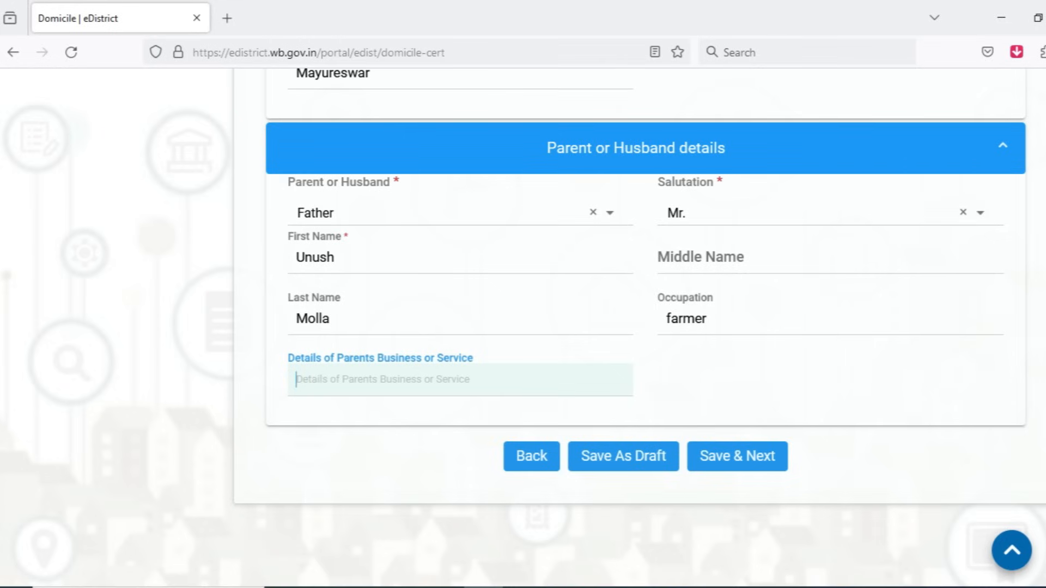
left_click(737, 456)
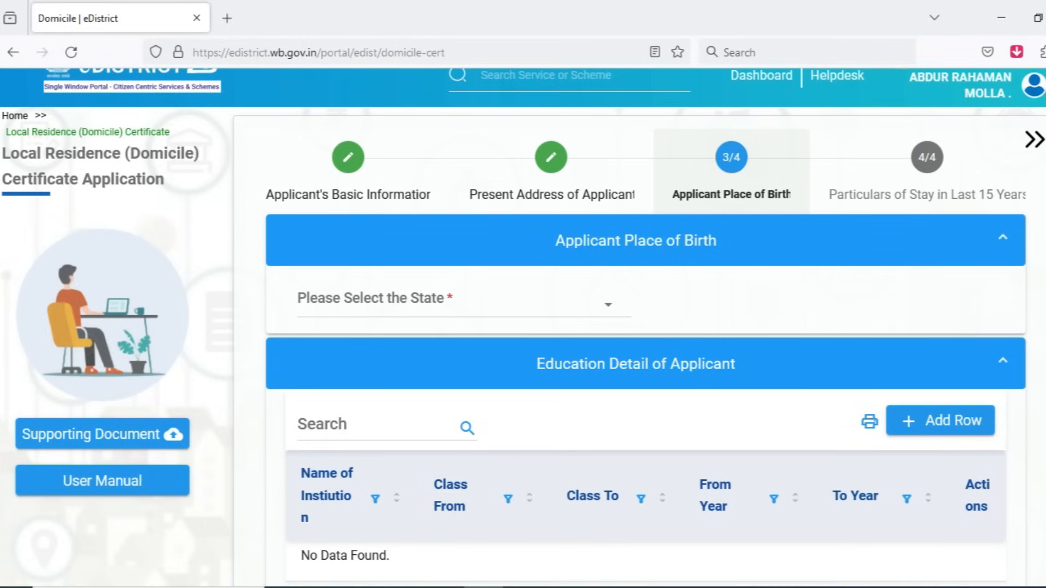
Step: Set the applicant's place of birth state to West Bengal and its address to be the same as Permanent Address of Applicant
left_click(464, 300)
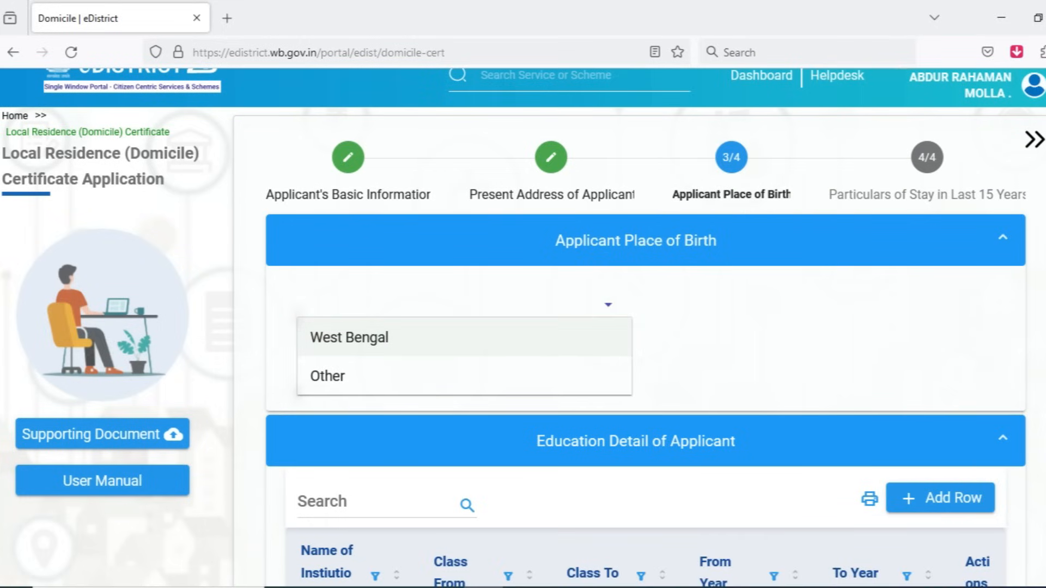
left_click(464, 336)
scroll(464, 333, "down", 1)
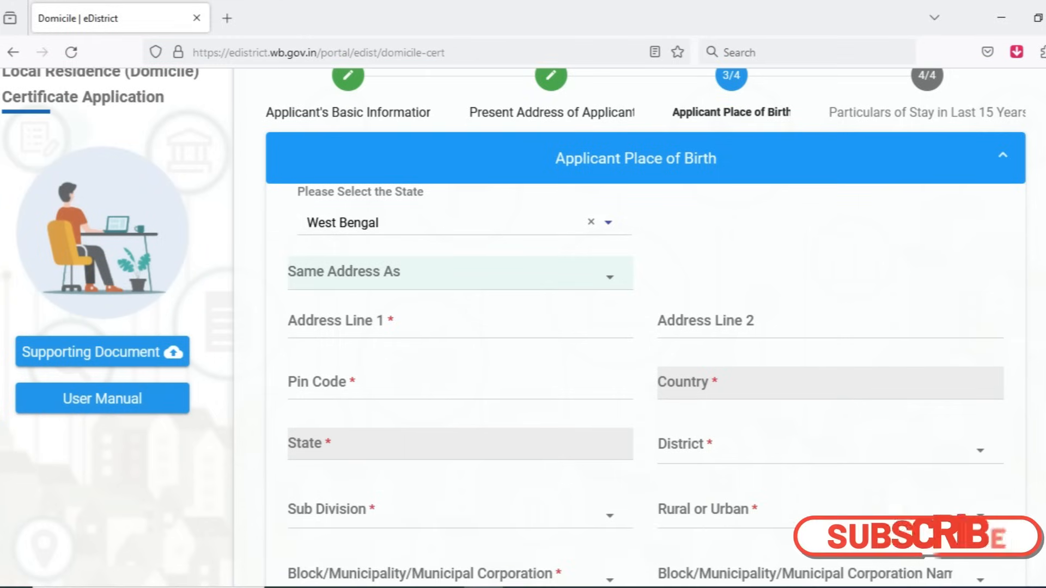
left_click(460, 273)
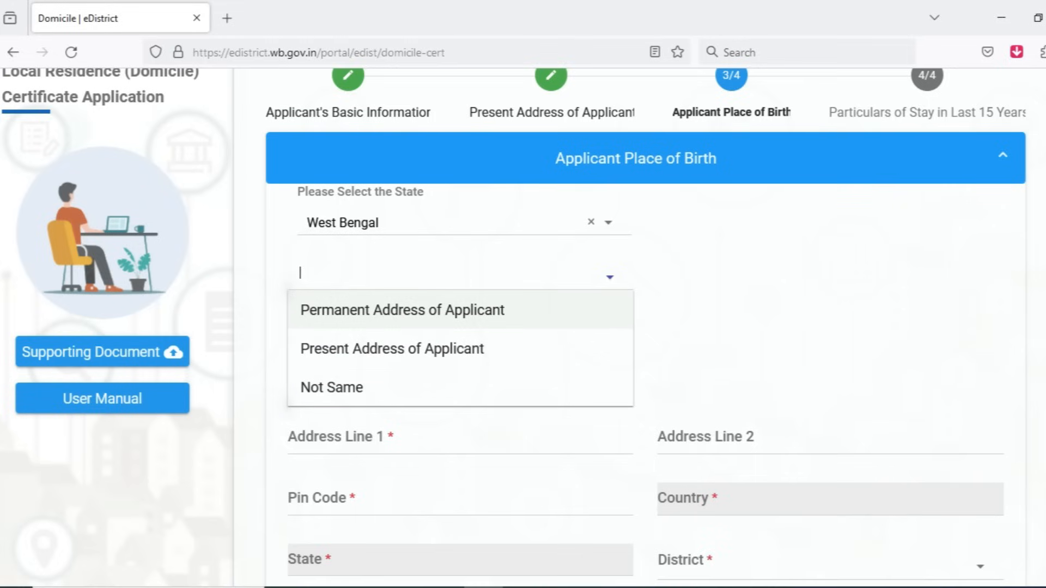
key("Return")
scroll(643, 327, "down", 6)
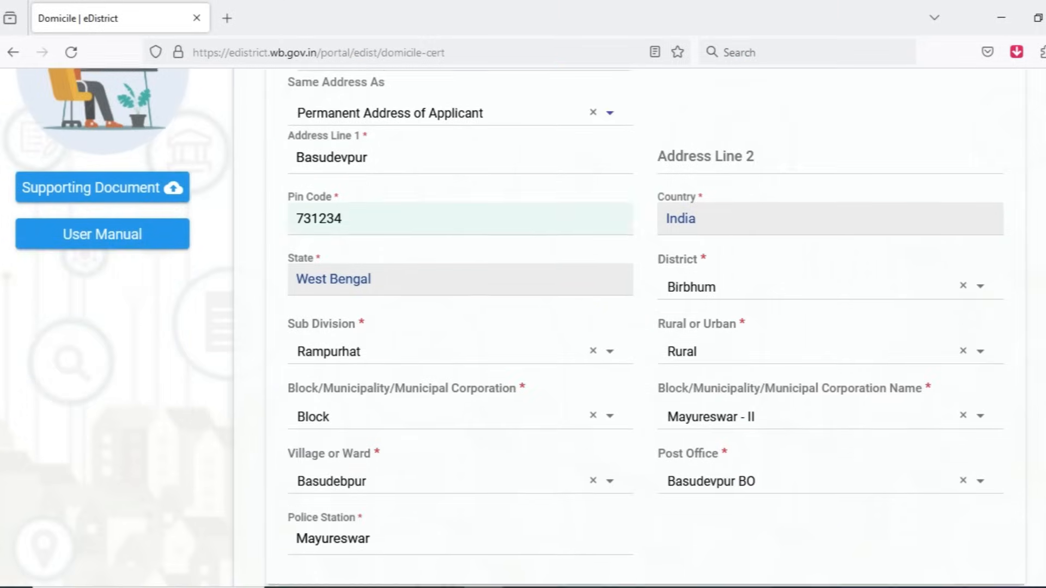
scroll(643, 327, "down", 2)
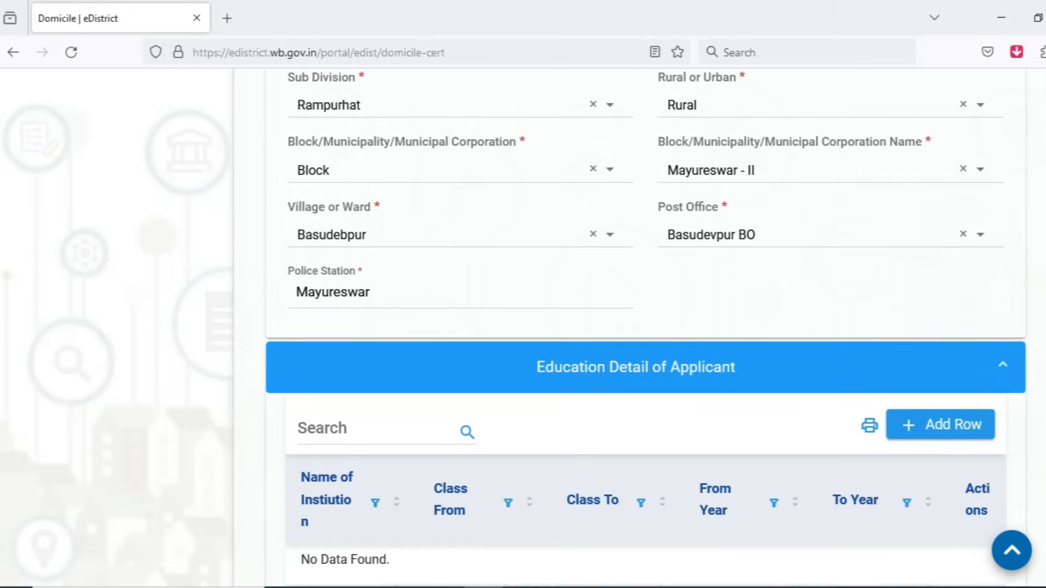
Step: Add a row to the Education Detail of Applicant with "basudevpur high school" as the name of the institution
scroll(643, 327, "down", 2)
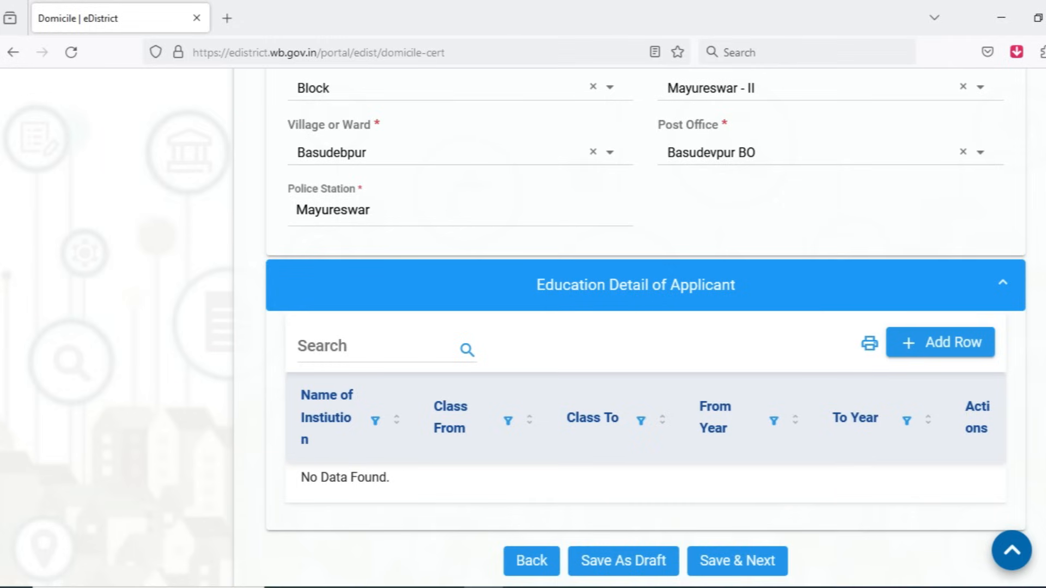
left_click(939, 342)
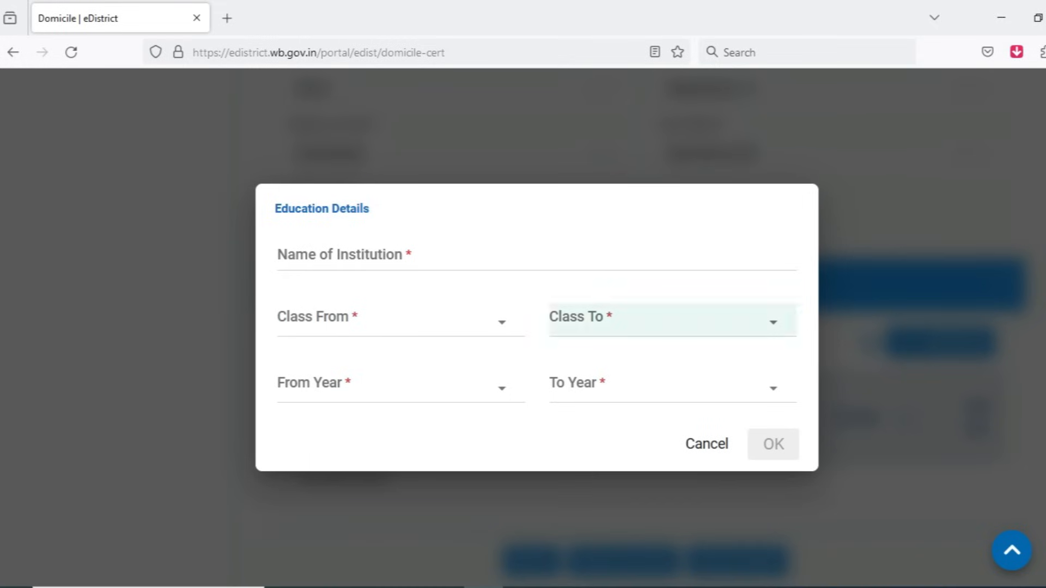
left_click(436, 255)
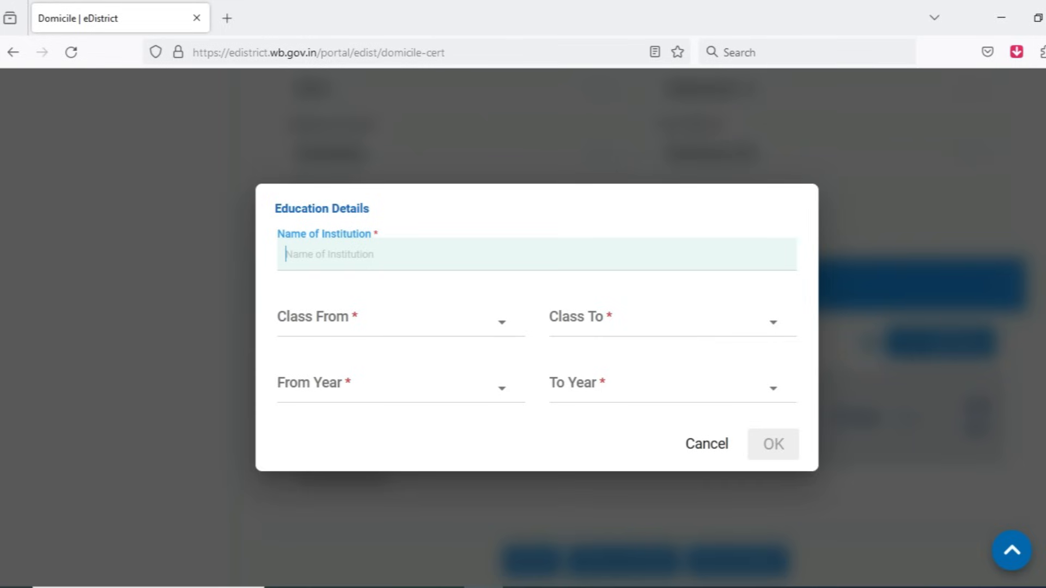
type("basude")
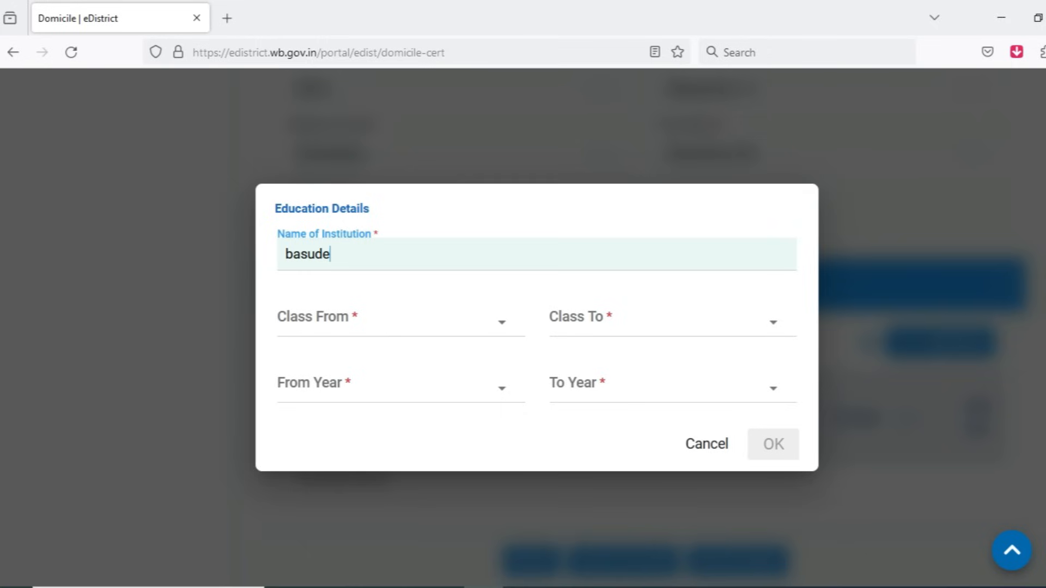
type("vpur high school")
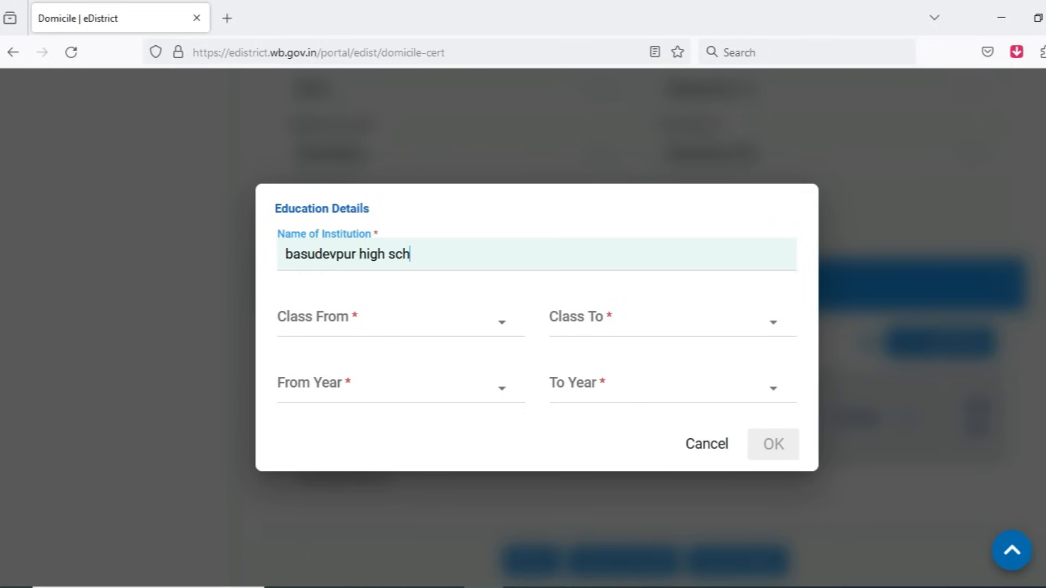
Step: Set Class From to IX and Class To to X in the Education Details
key("Tab")
key("Return")
key("Return")
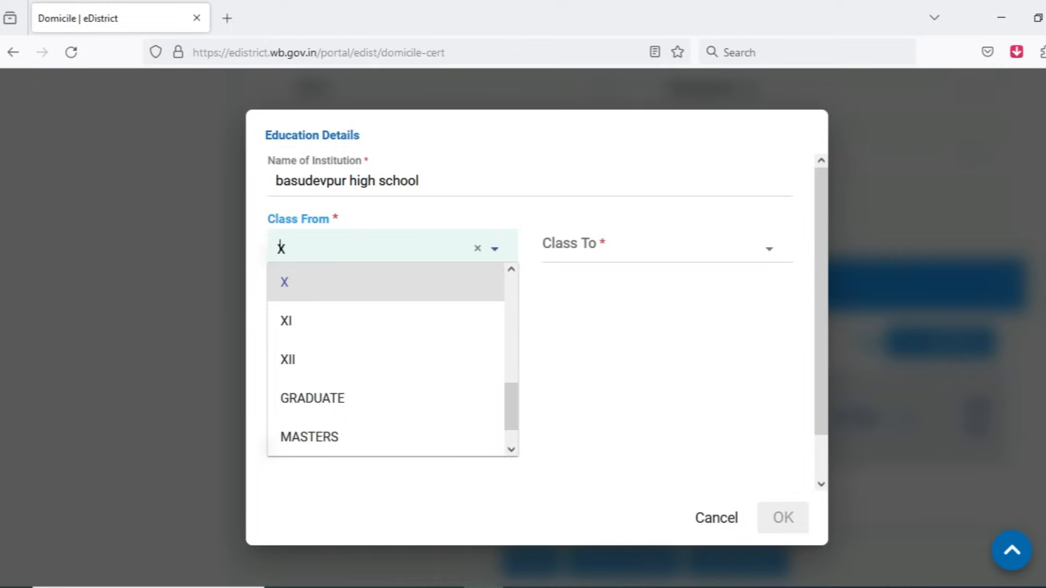
key("Up")
key("Return")
key("Tab")
key("Down")
key("Return")
Step: Set From Year to 2013 and To Year to 2014 in the Education Details
key("Tab")
key("Down")
key("Down")
key("Down")
key("Down")
key("Down")
key("Down")
key("Down")
key("Down")
key("Down")
key("Down")
key("Down")
key("Down")
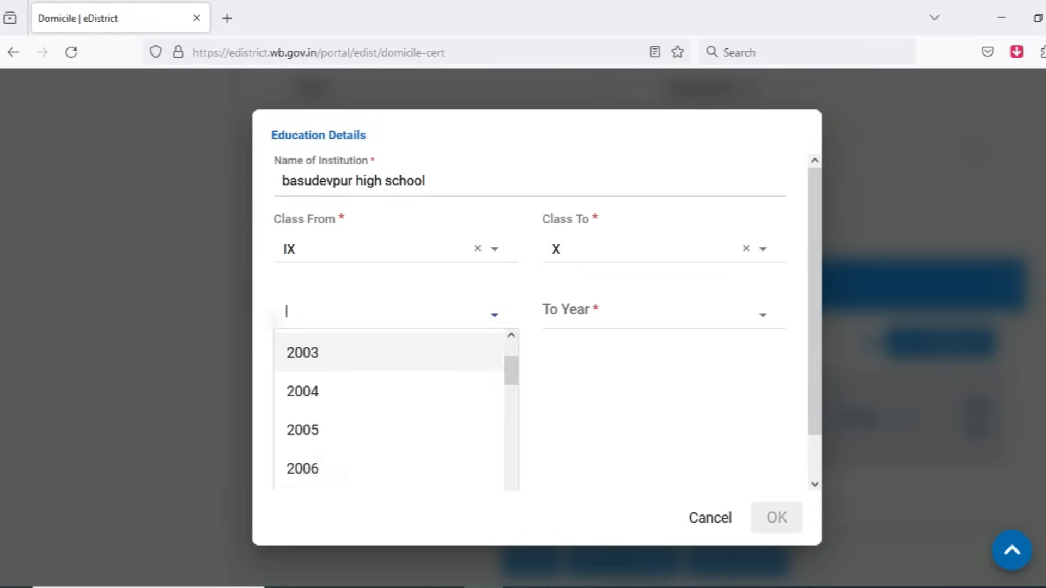
key("Return")
key("Tab")
key("Down")
key("Return")
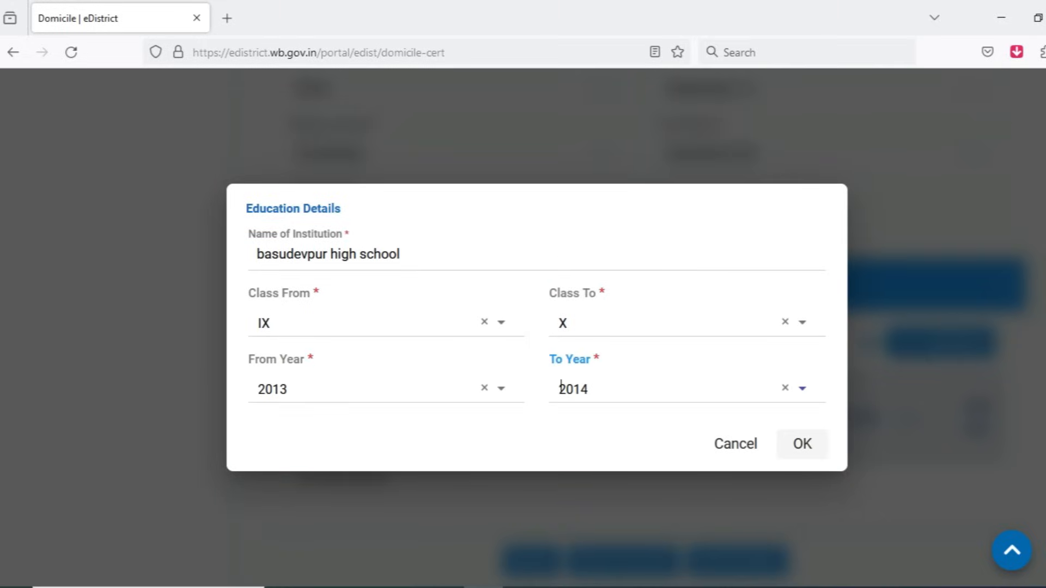
Step: Confirm the education entry and save to proceed to the Particulars of Stay in Last 15 Years part
left_click(381, 323)
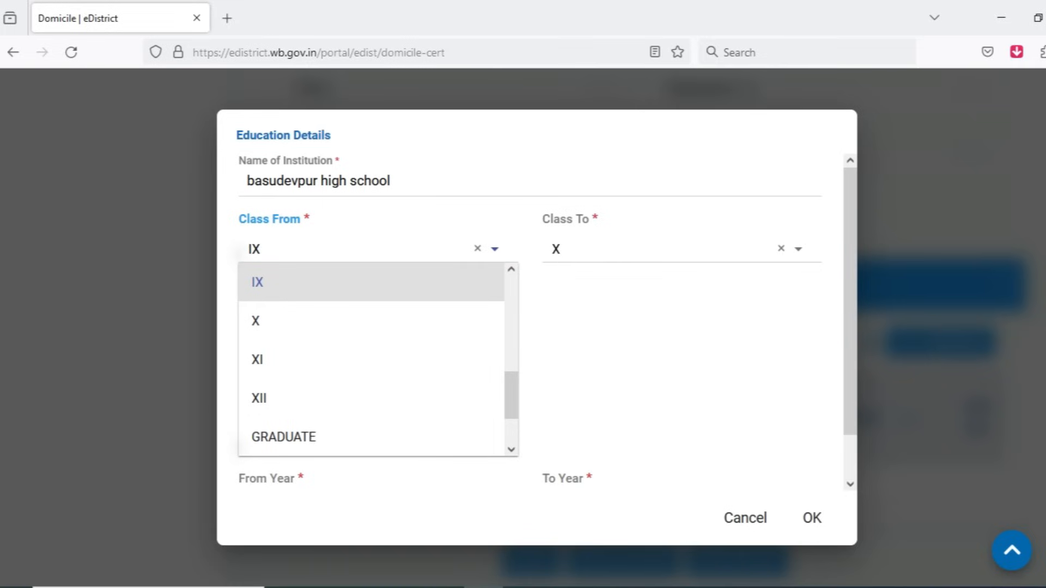
key("Tab")
left_click(803, 443)
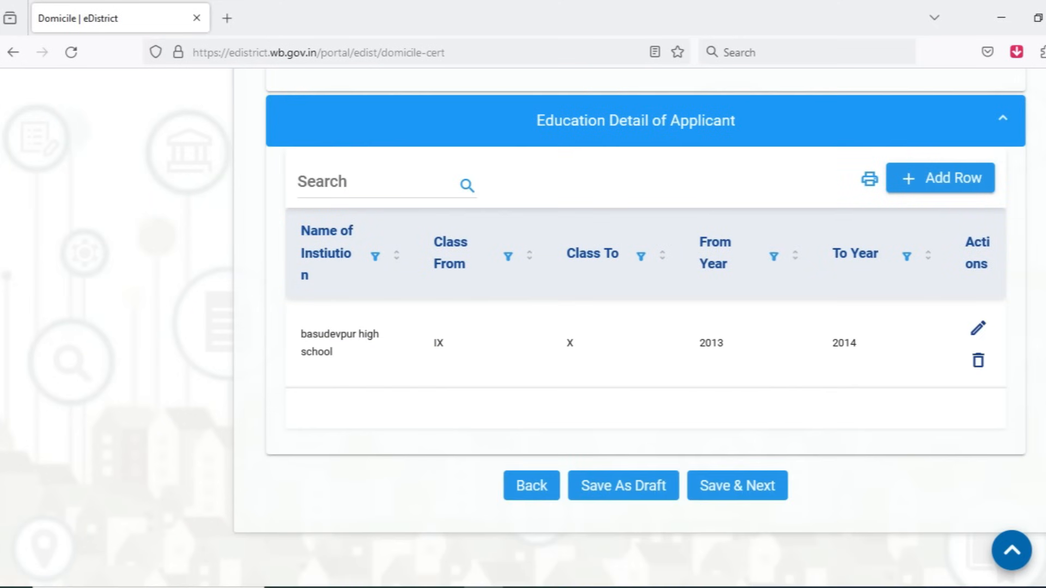
left_click(737, 485)
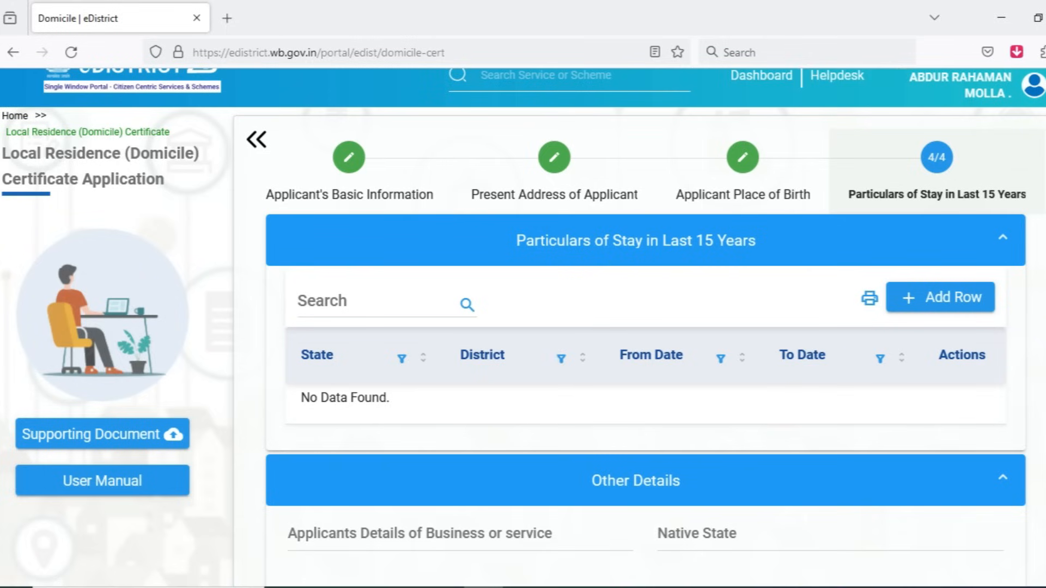
Step: Add a row to the Particulars of Stay with the address the same as Permanent Address of Applicant
left_click(940, 298)
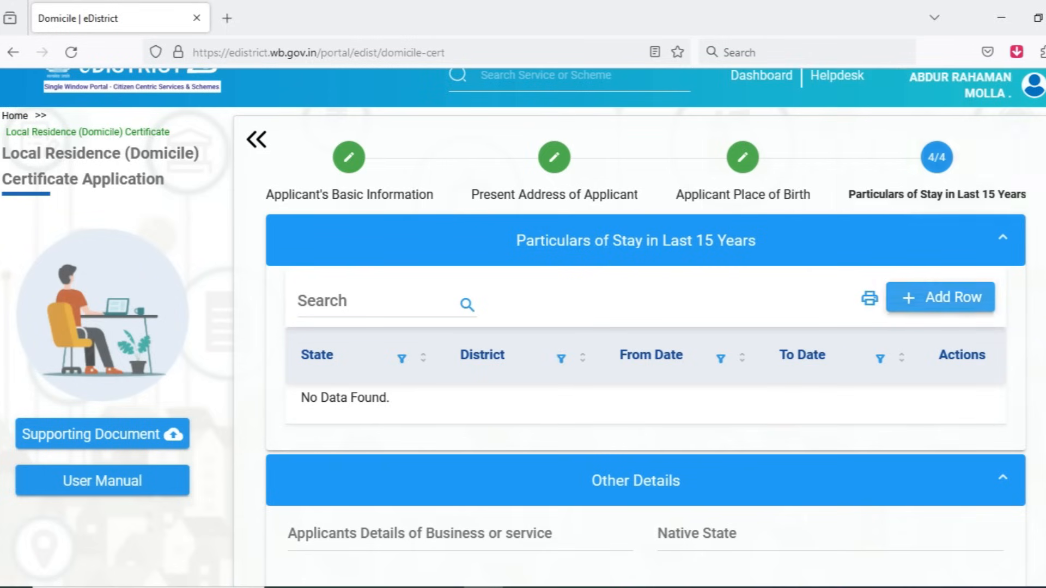
left_click(318, 191)
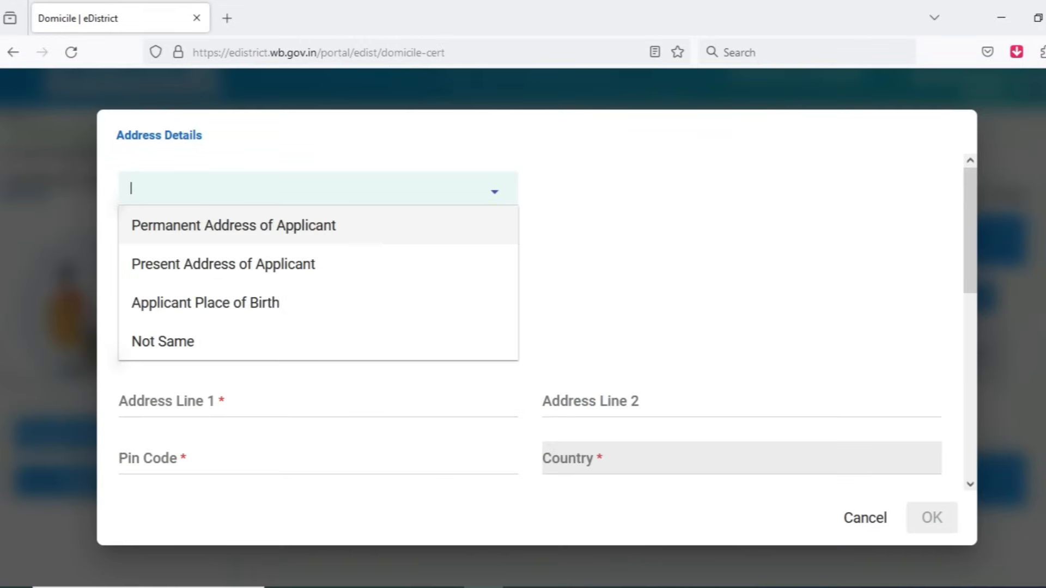
left_click(233, 226)
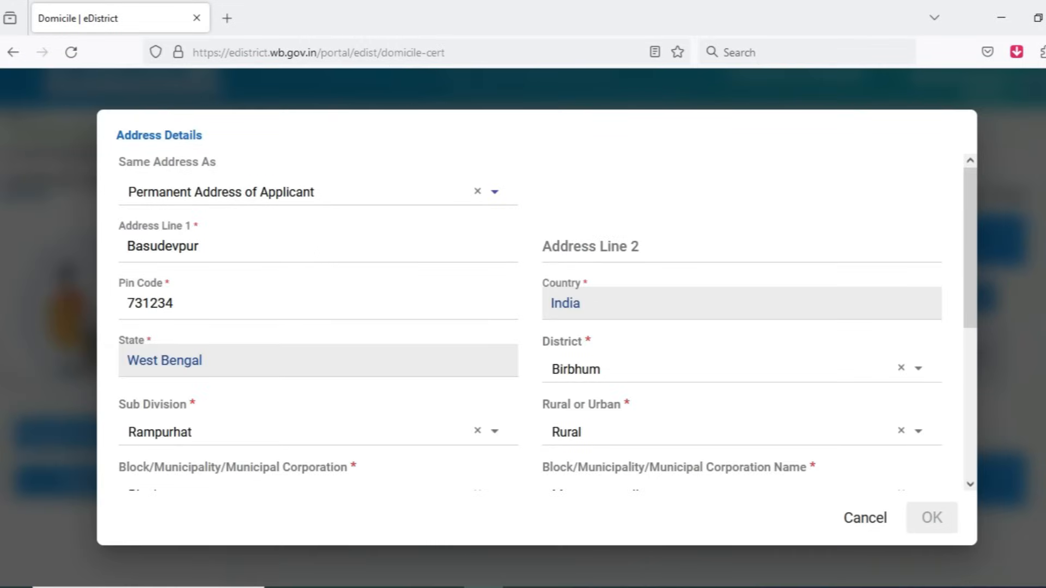
scroll(299, 382, "down", 5)
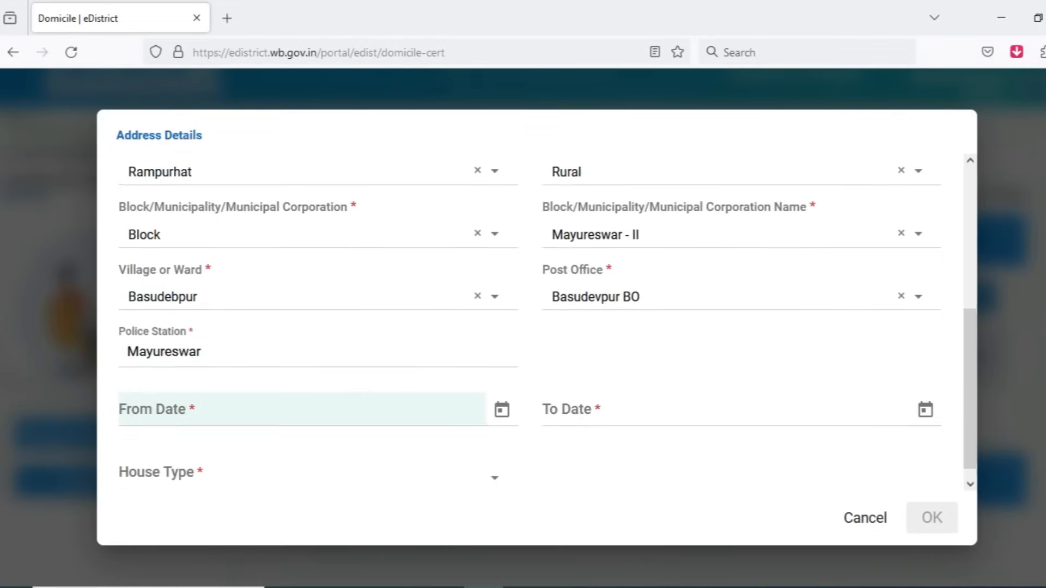
Step: Set the From Date of the stay to 01/01/2001 in the Address Details
left_click(502, 395)
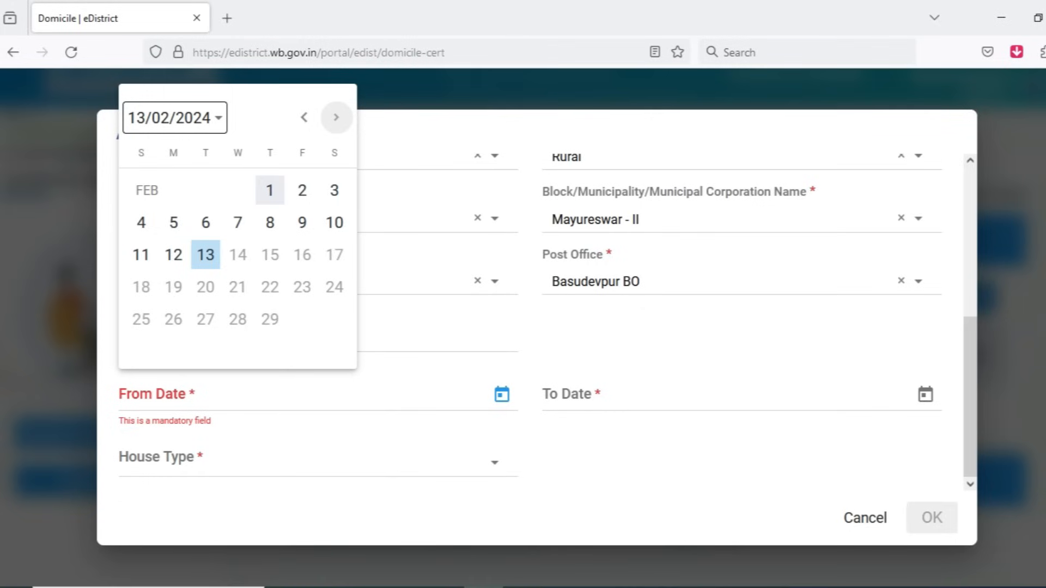
left_click(169, 118)
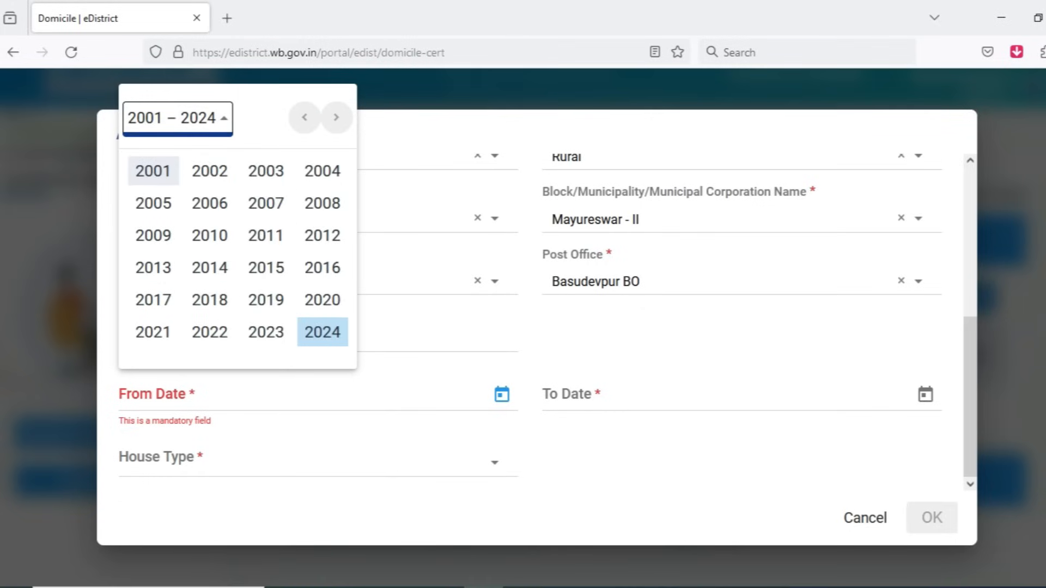
left_click(153, 170)
left_click(154, 201)
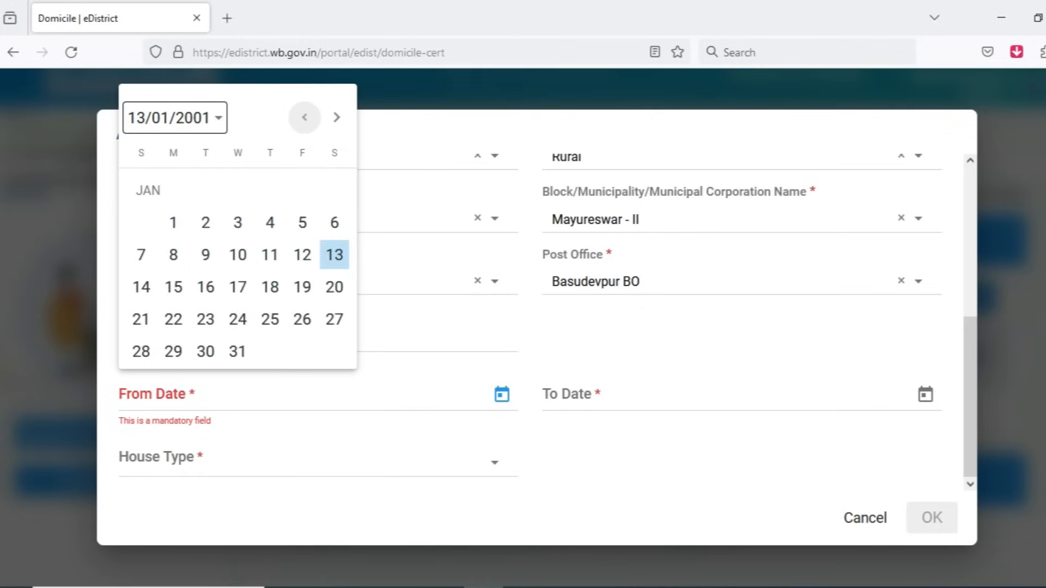
left_click(173, 223)
Step: Set the To Date of the stay to 13/02/2024 in the Address Details
key("Tab")
key("Tab")
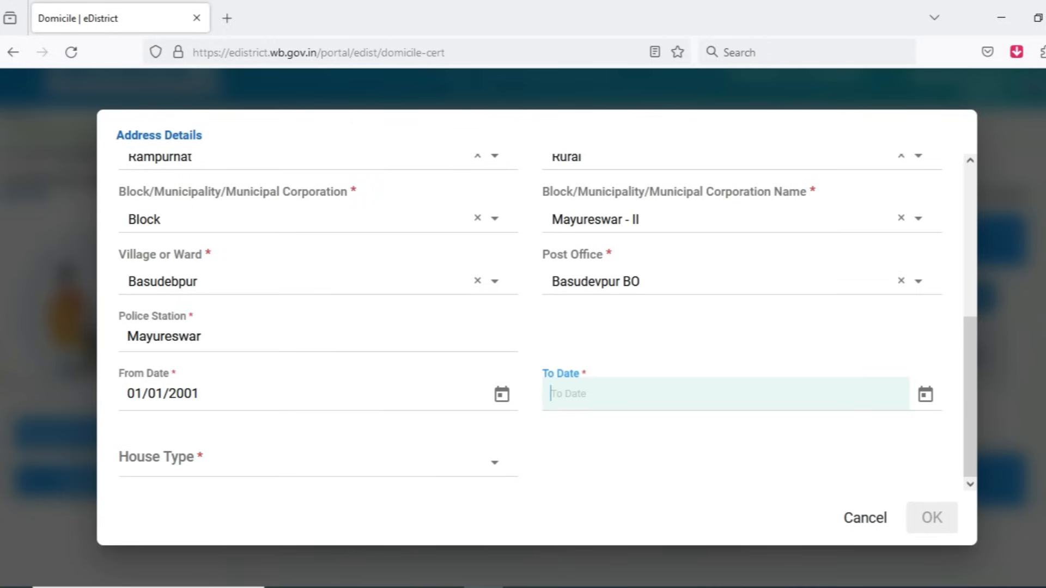
key("Tab")
key("Return")
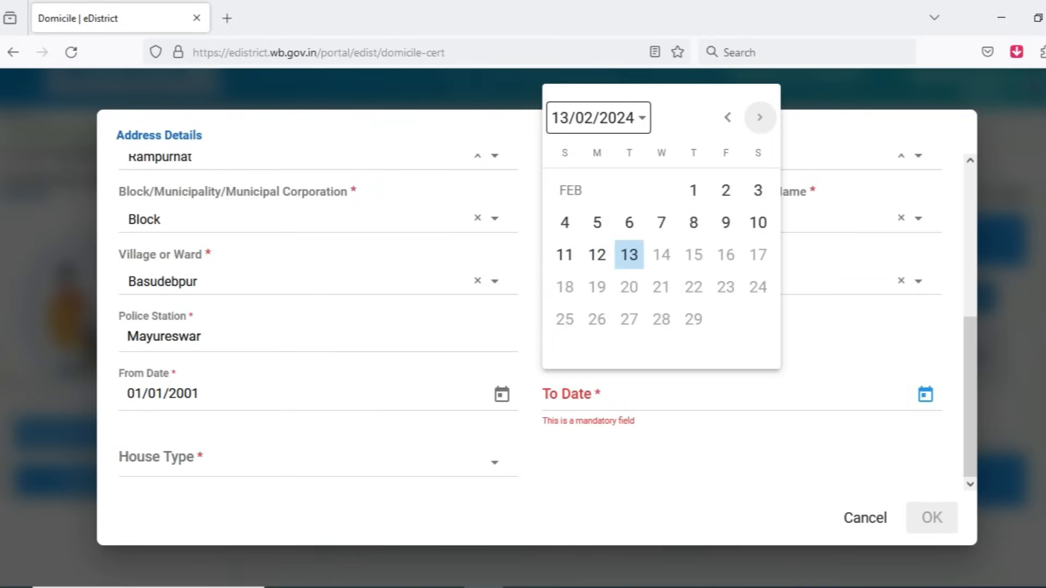
key("Return")
key("Tab")
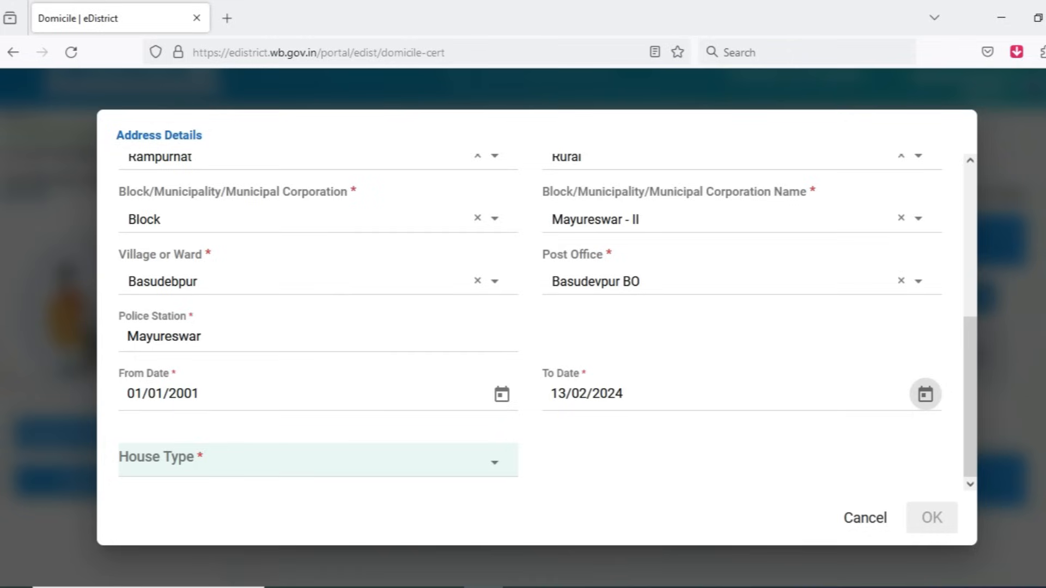
Step: Look through the House Type choices, set it to Own, and confirm the stay entry
left_click(326, 461)
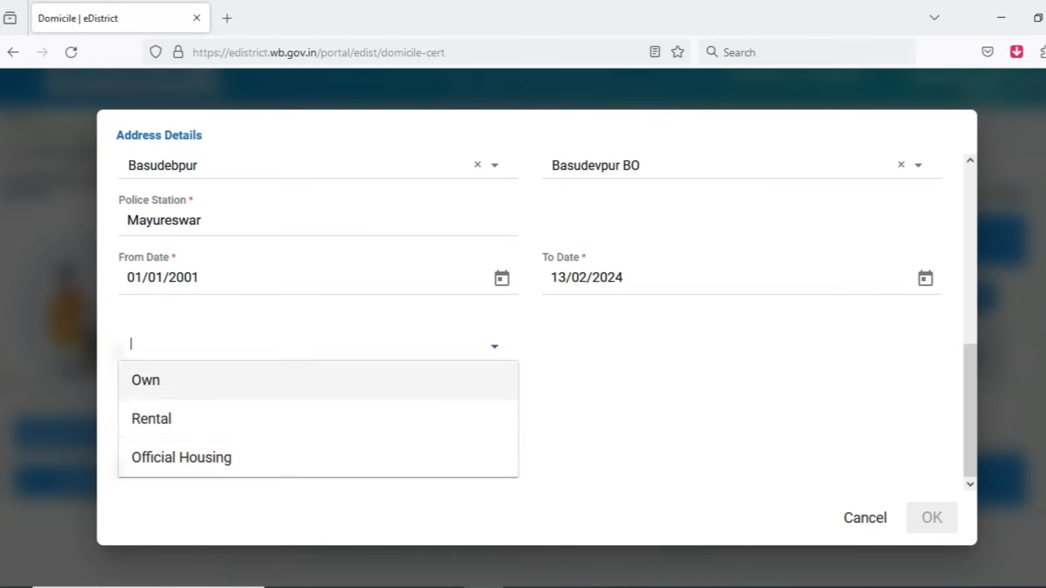
left_click(599, 376)
left_click(318, 444)
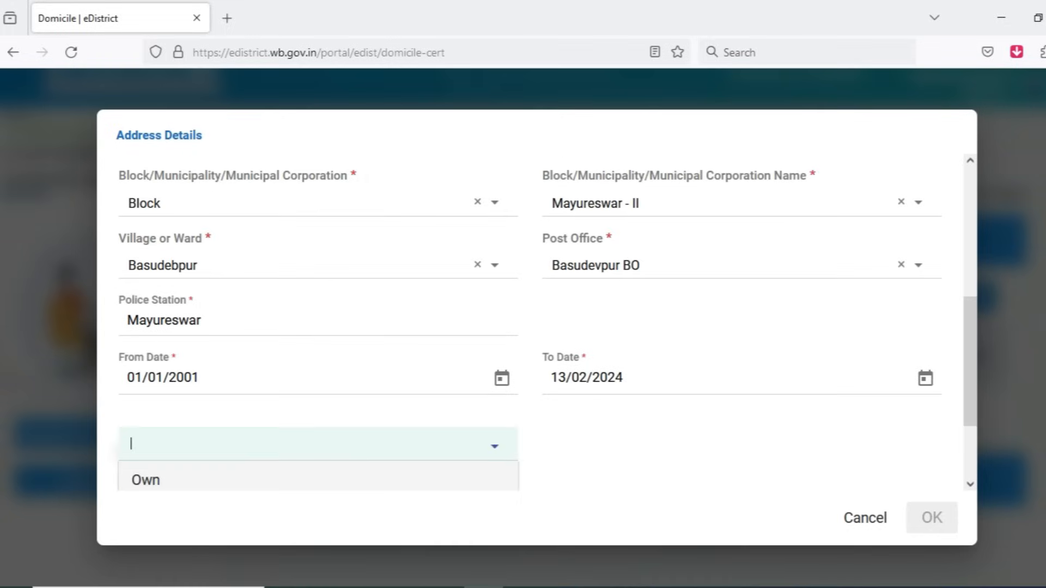
scroll(318, 444, "down", 3)
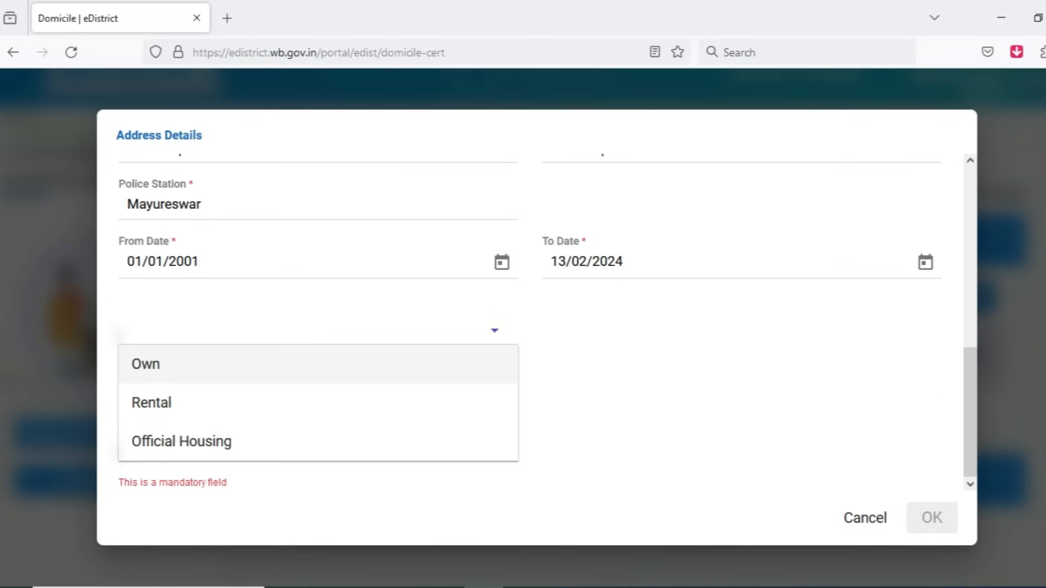
key("Down")
key("Down")
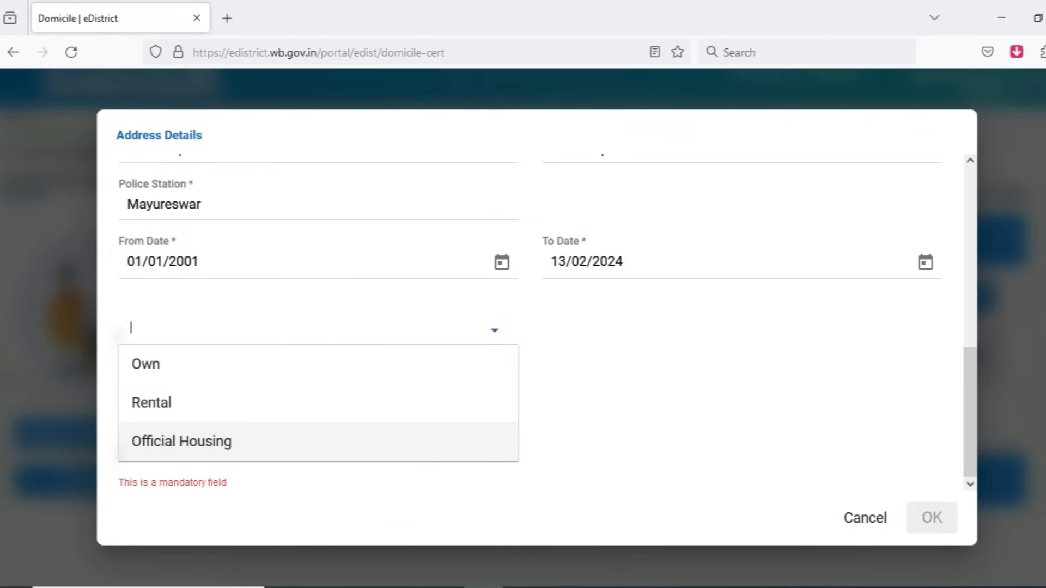
key("Up")
key("Up")
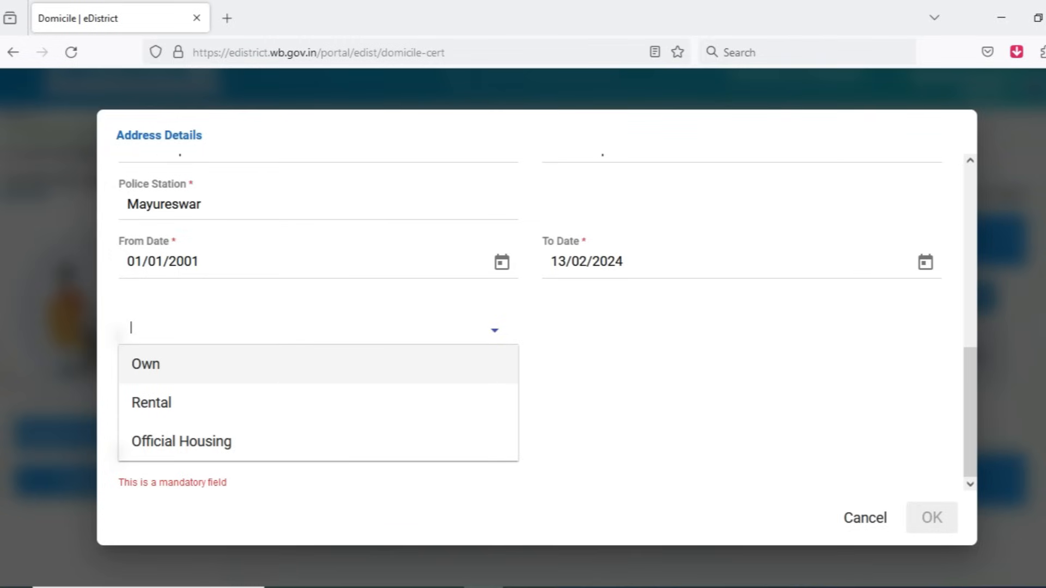
key("Return")
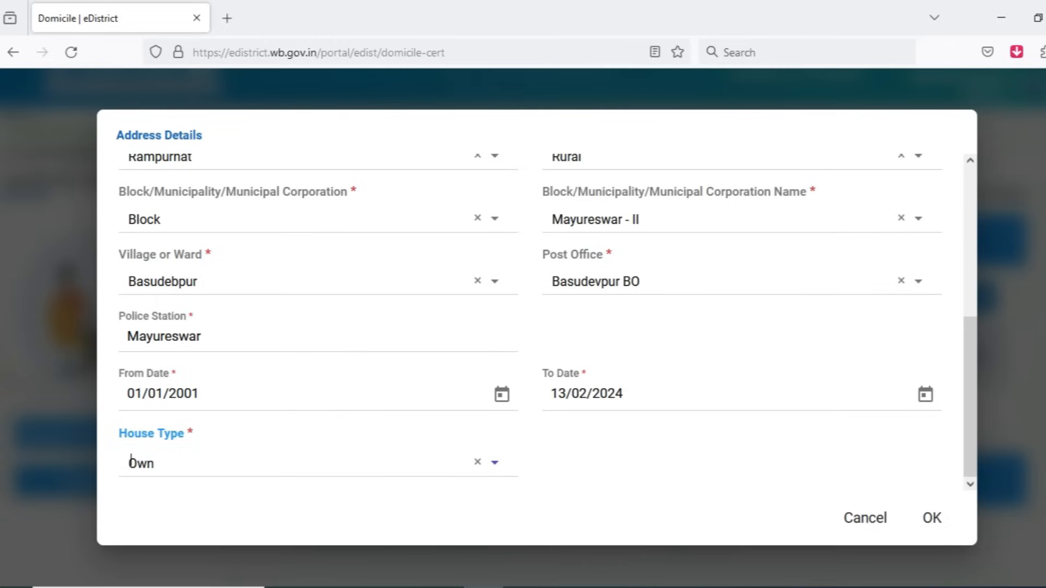
key("Tab")
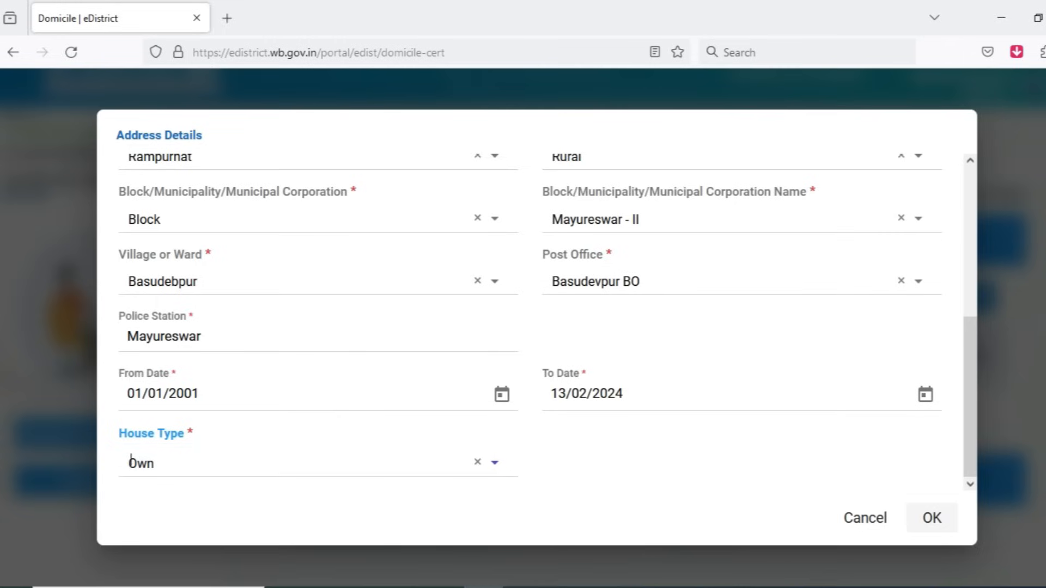
key("Return")
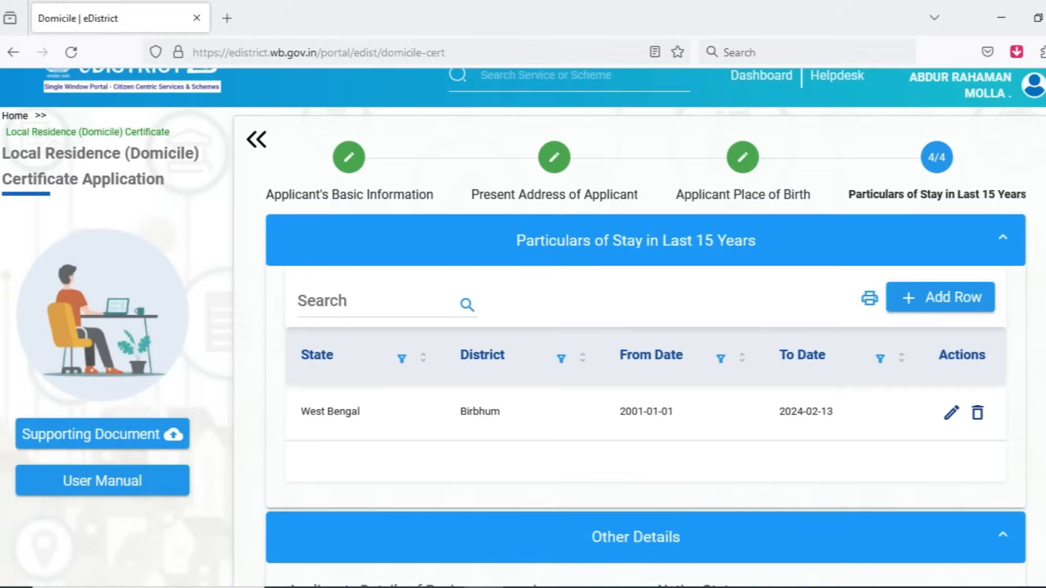
scroll(632, 327, "down", 6)
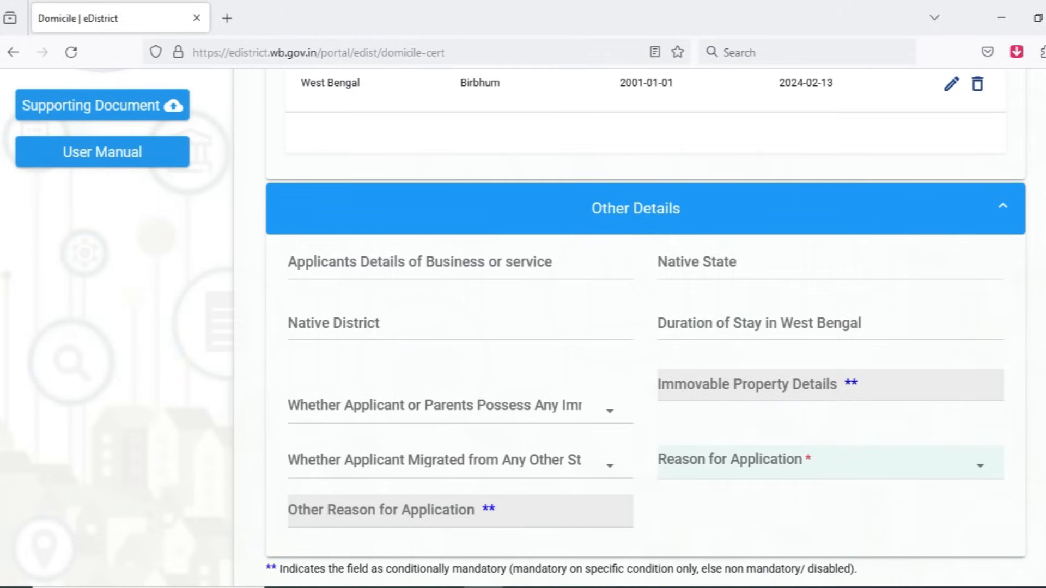
left_click(460, 264)
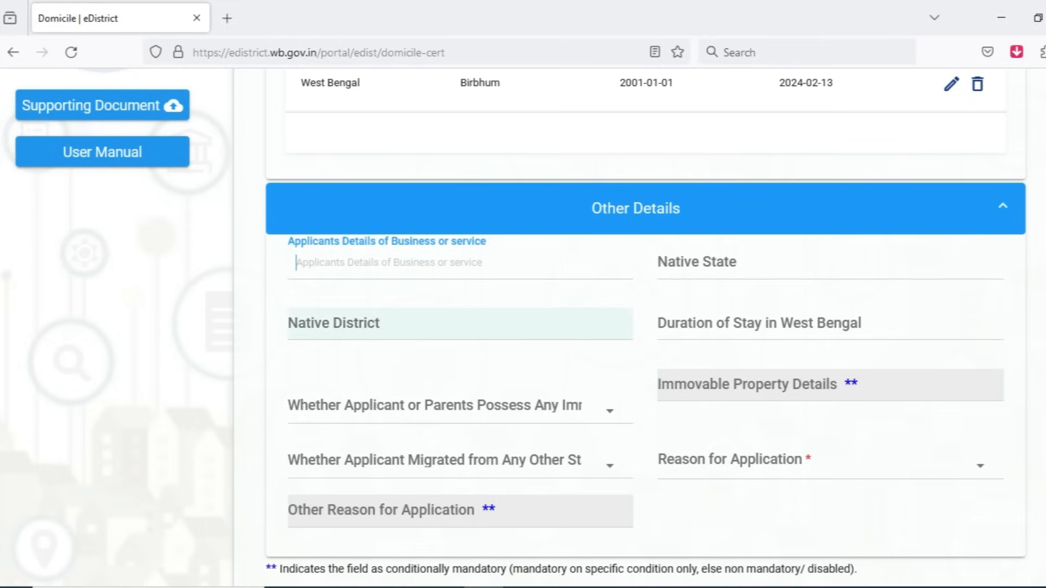
key("Tab")
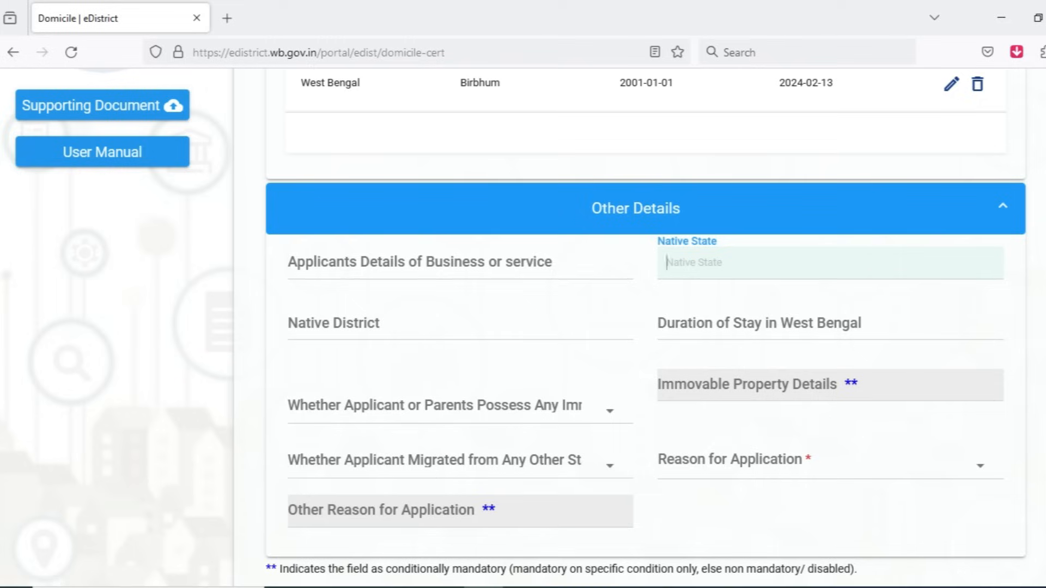
key("Tab")
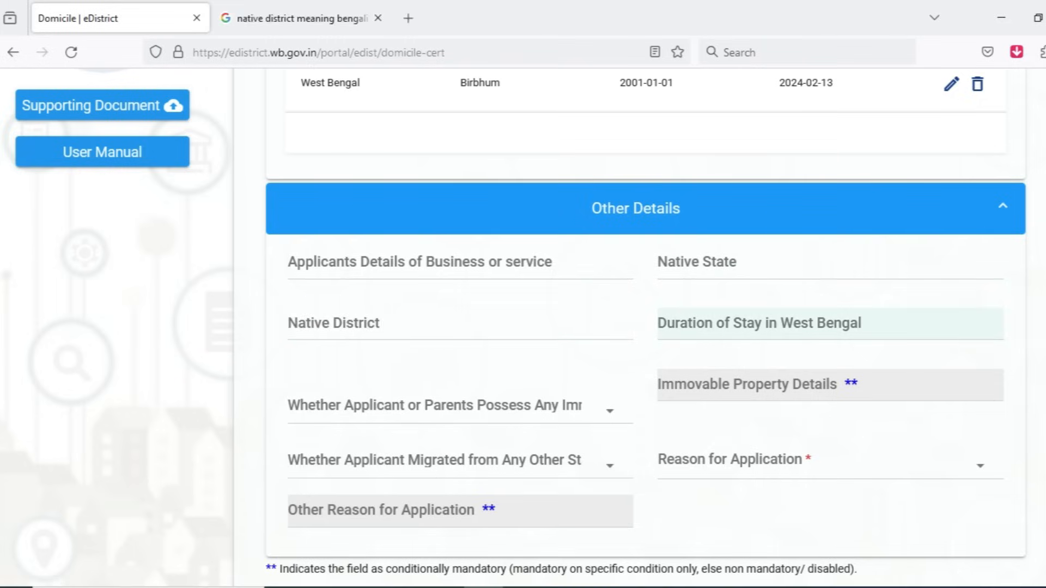
left_click(830, 263)
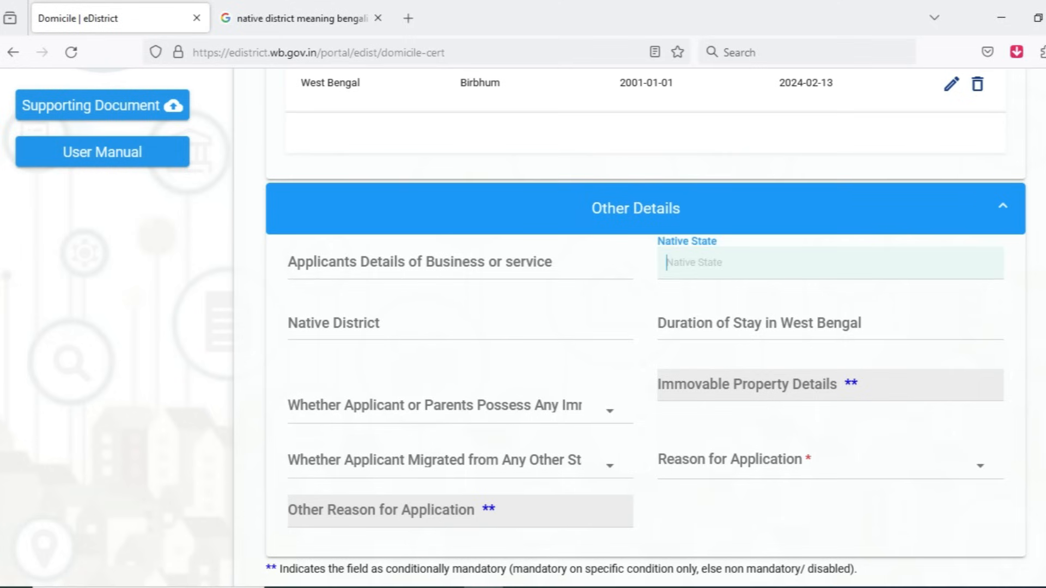
key("Tab")
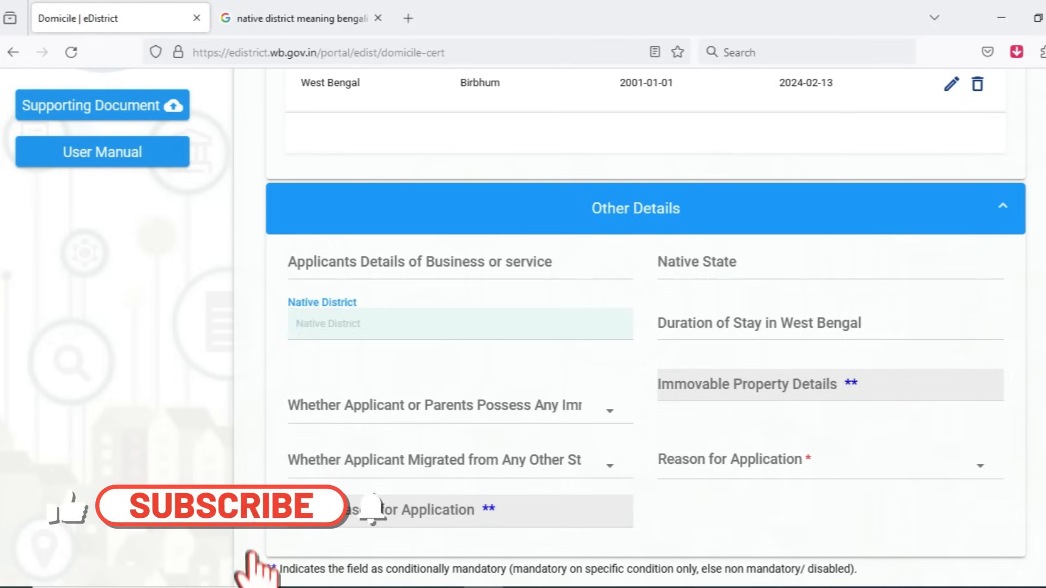
key("Tab")
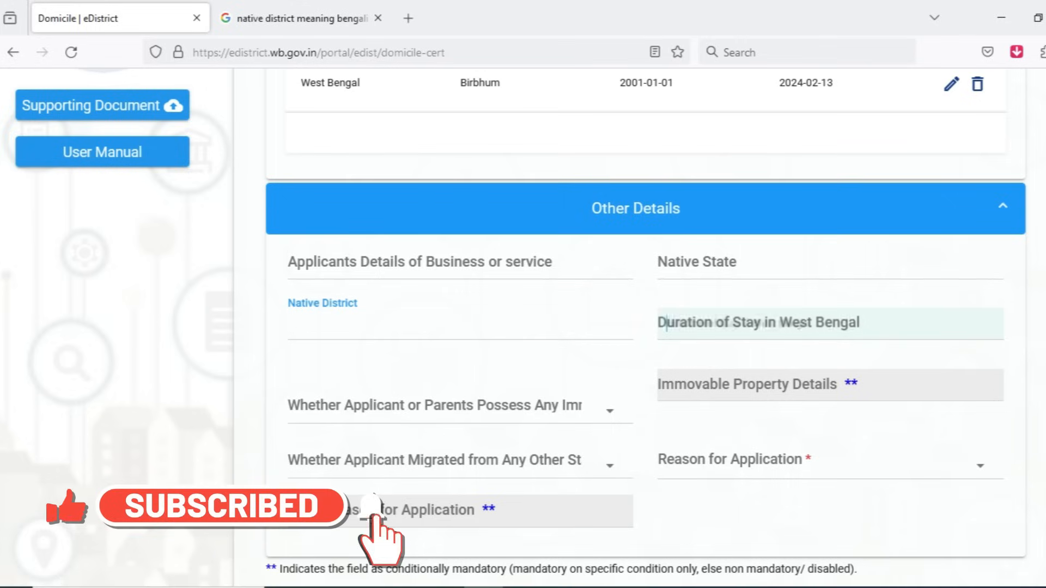
Step: In Other Details, answer NO to both possessing immovable property and having migrated from any other state or country
key("Tab")
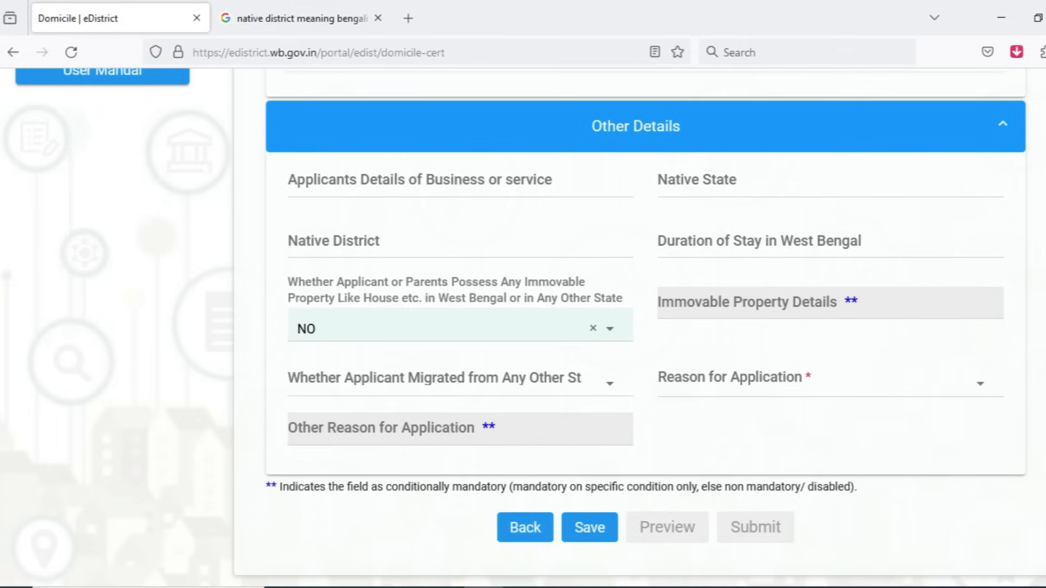
left_click(300, 327)
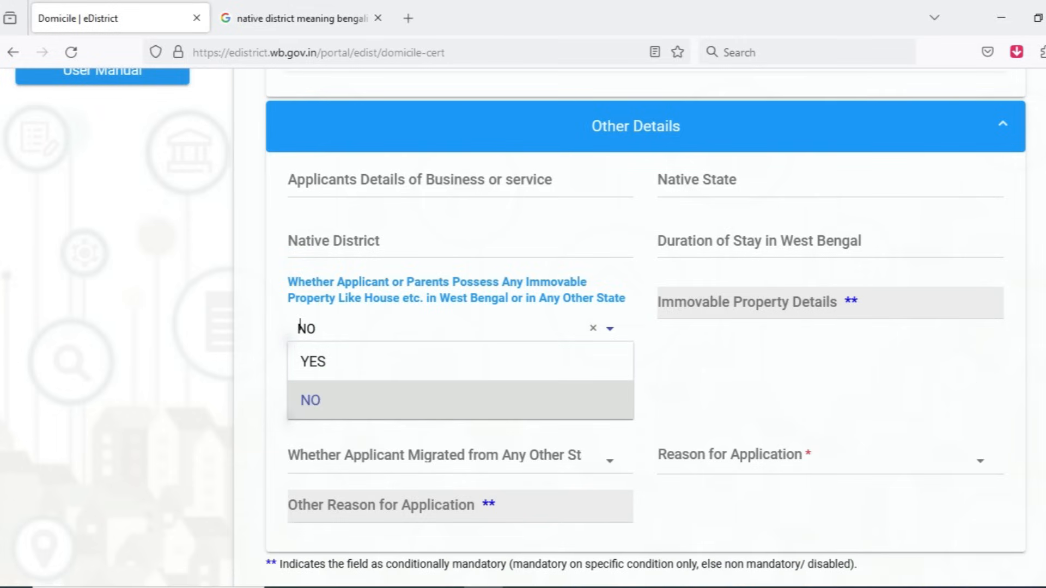
left_click(310, 397)
scroll(681, 327, "down", 1)
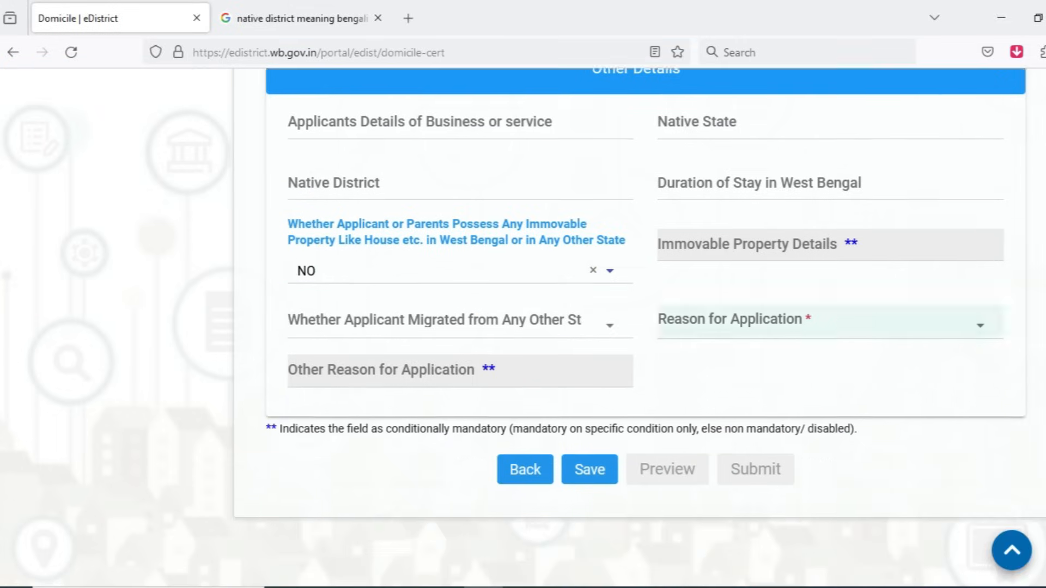
left_click(465, 304)
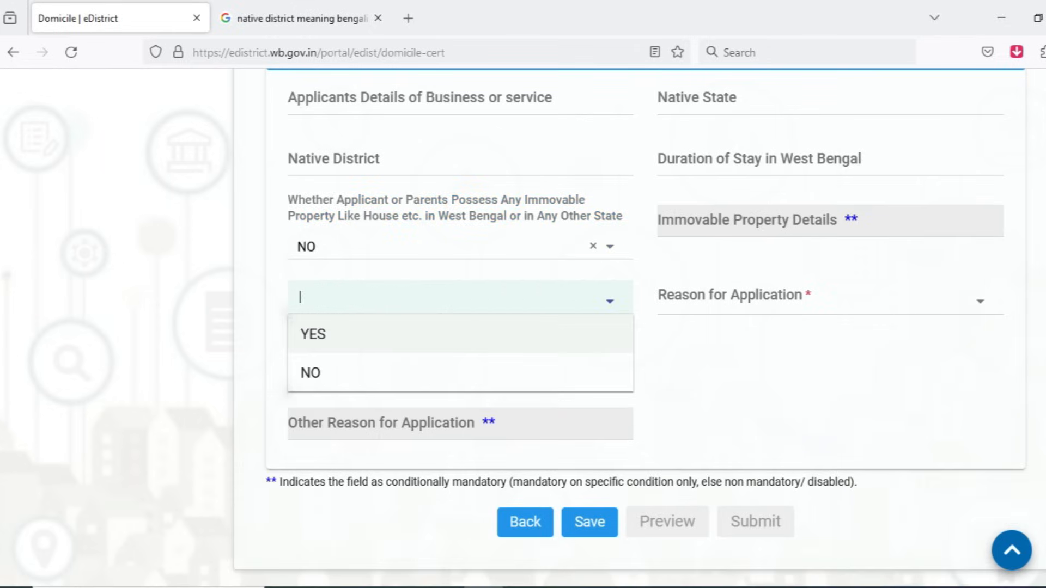
left_click(703, 354)
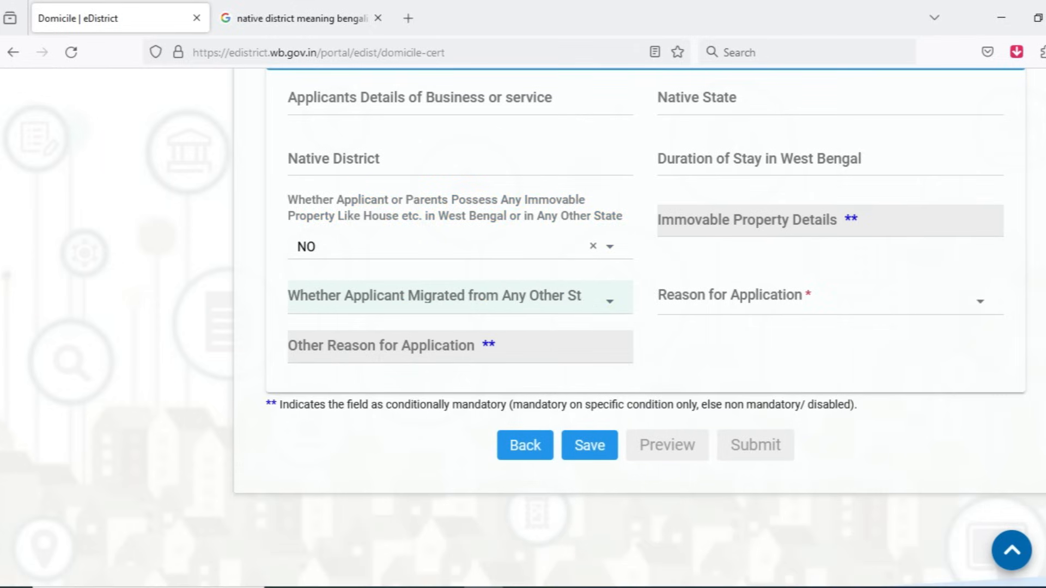
left_click(460, 300)
left_click(461, 373)
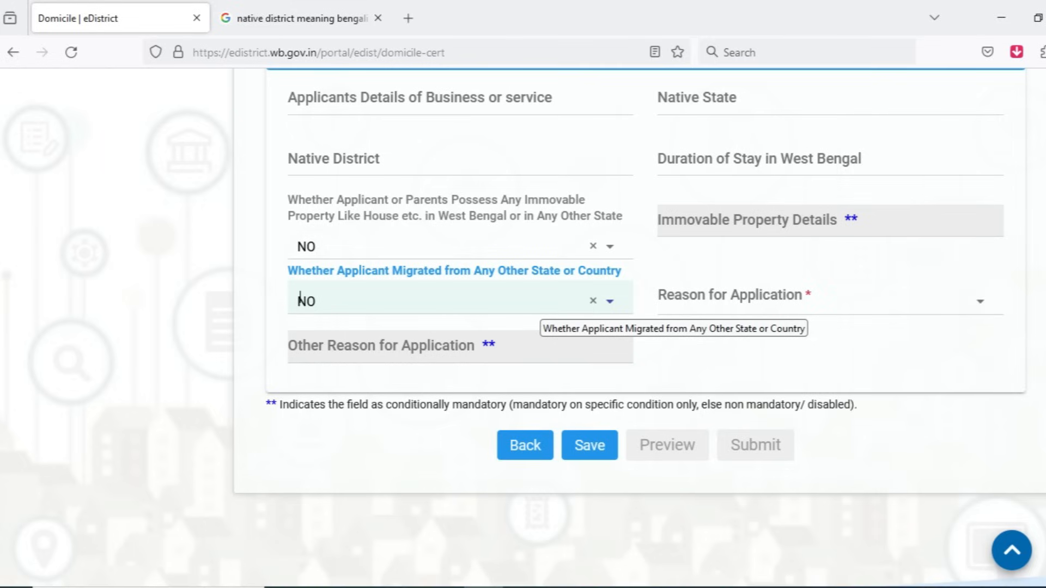
Step: Set Reason for Application to Other and enter "army" as the Other Reason for Application
left_click(830, 299)
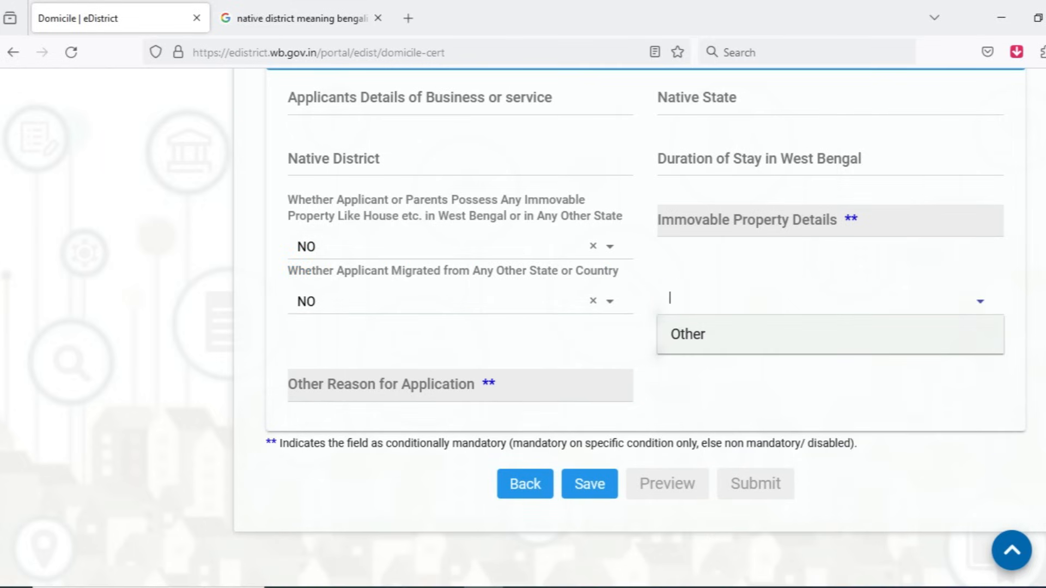
key("Return")
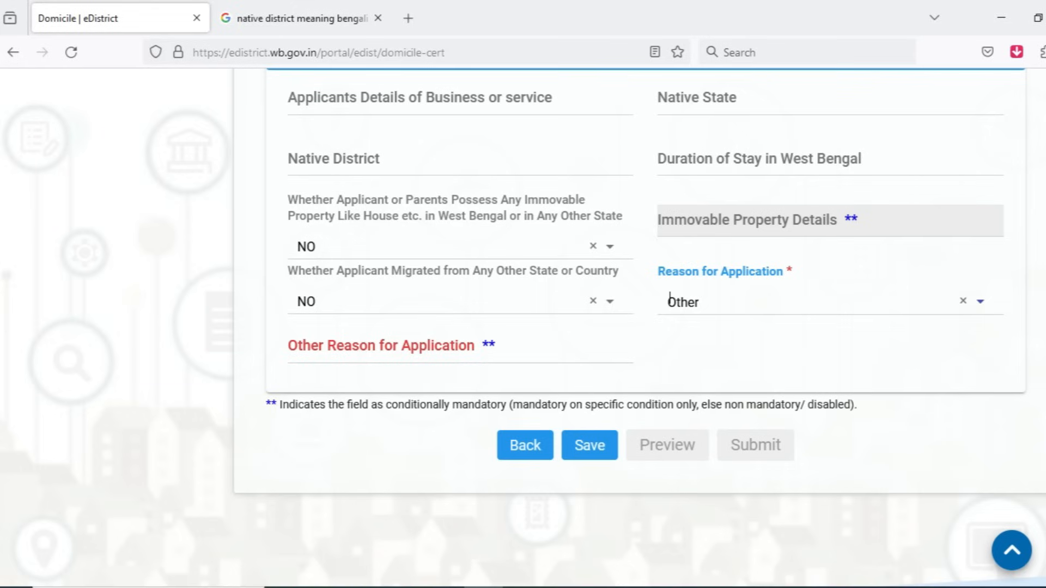
key("Return")
key("Return")
left_click(382, 346)
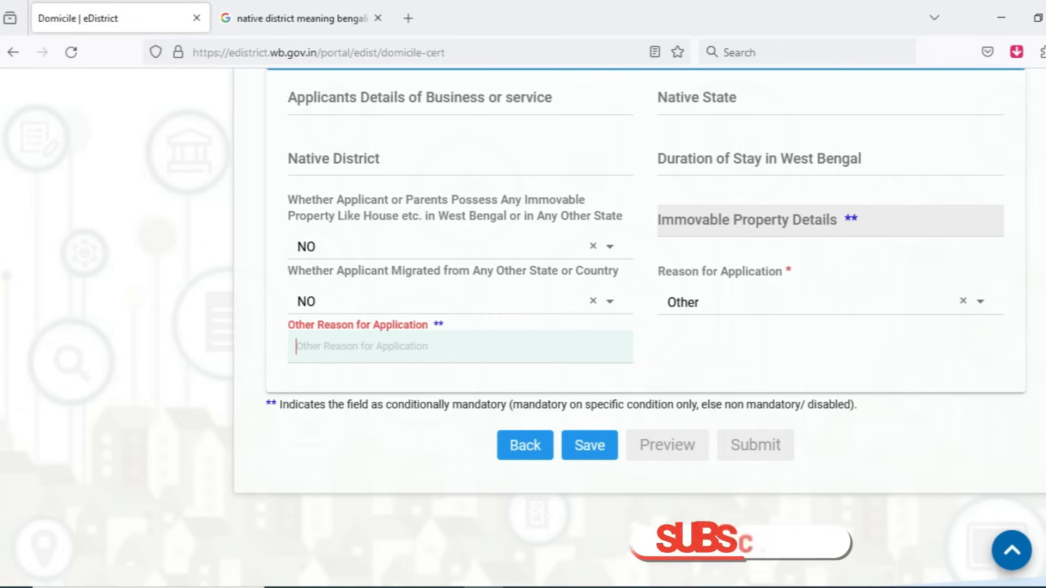
type("army")
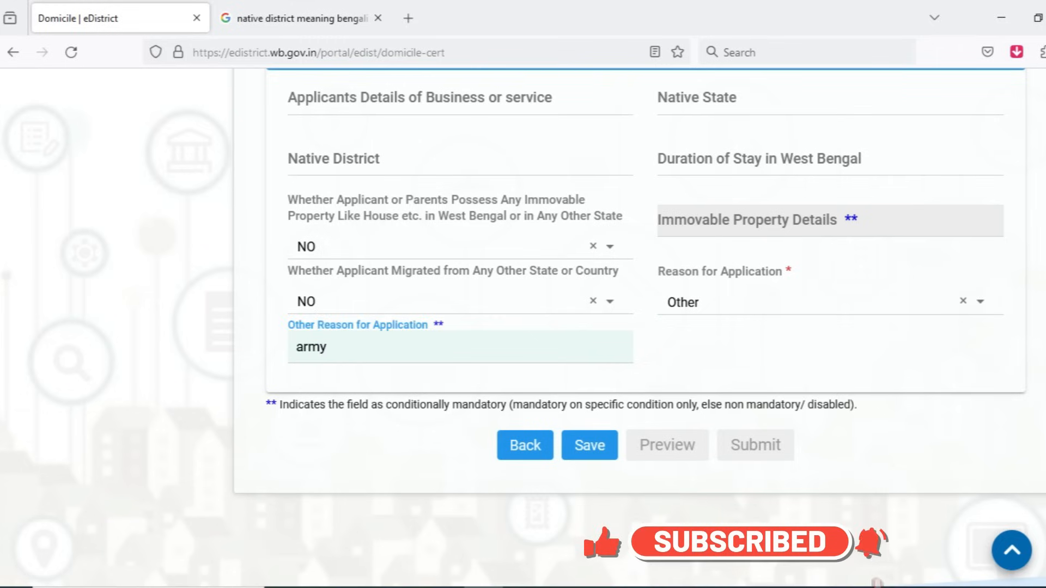
Step: Check the Particulars of Stay and Other Details entries and save the form
scroll(646, 327, "up", 4)
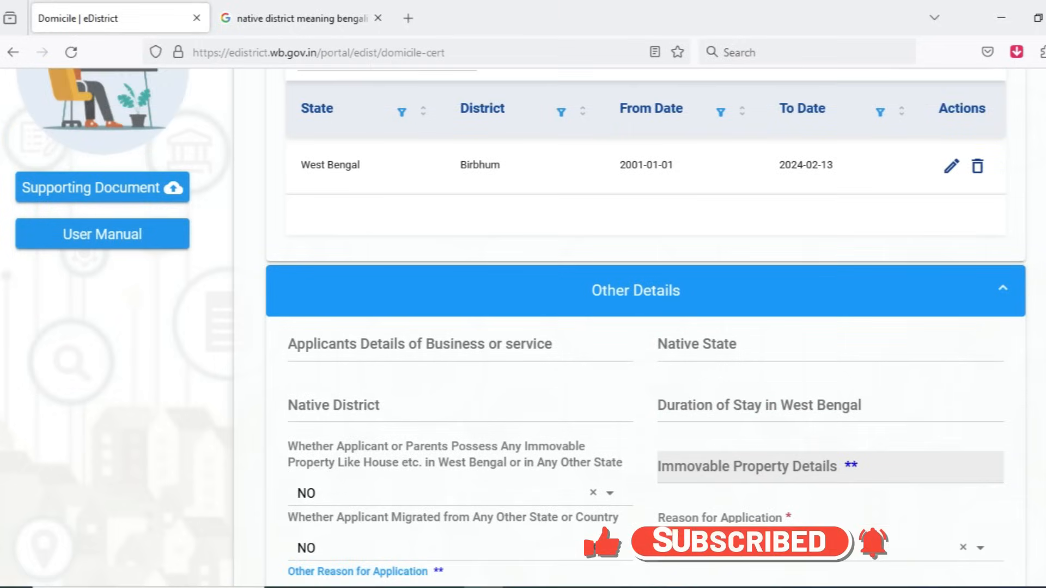
scroll(646, 326, "down", 4)
left_click(589, 445)
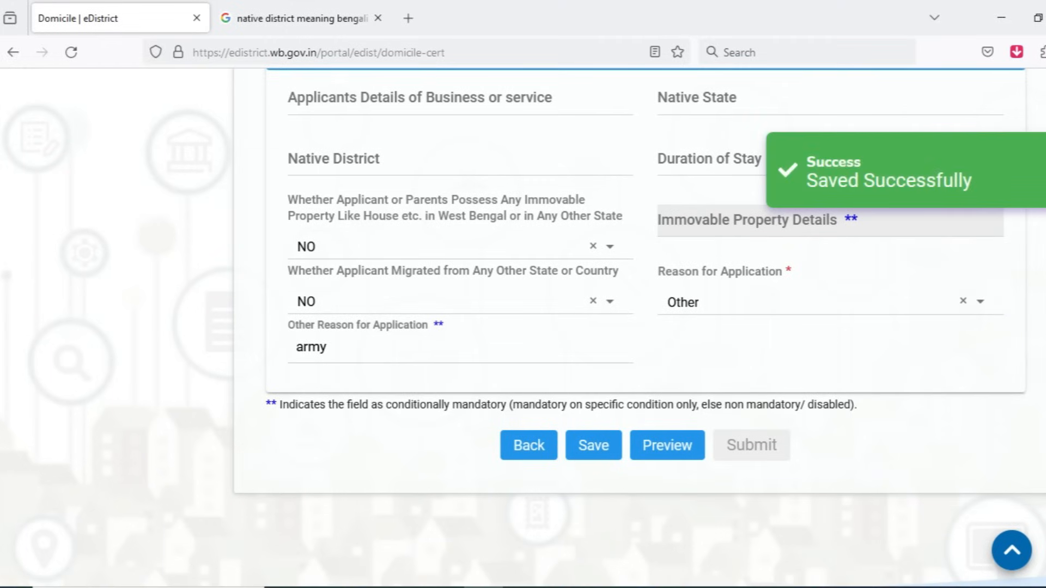
Step: Review the full application preview and submit the form to open the Documents list
left_click(667, 445)
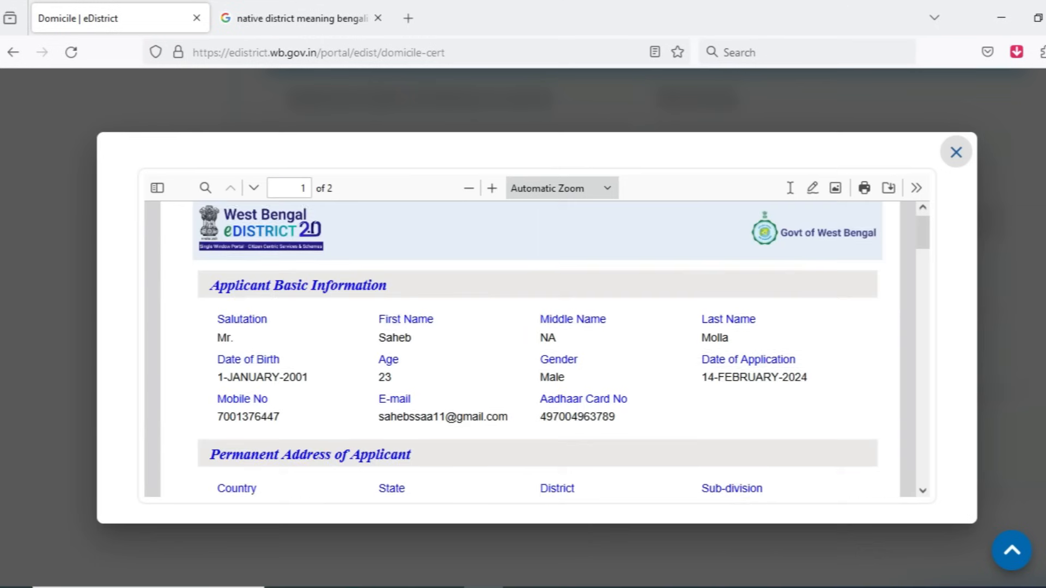
scroll(536, 348, "down", 15)
scroll(537, 349, "up", 10)
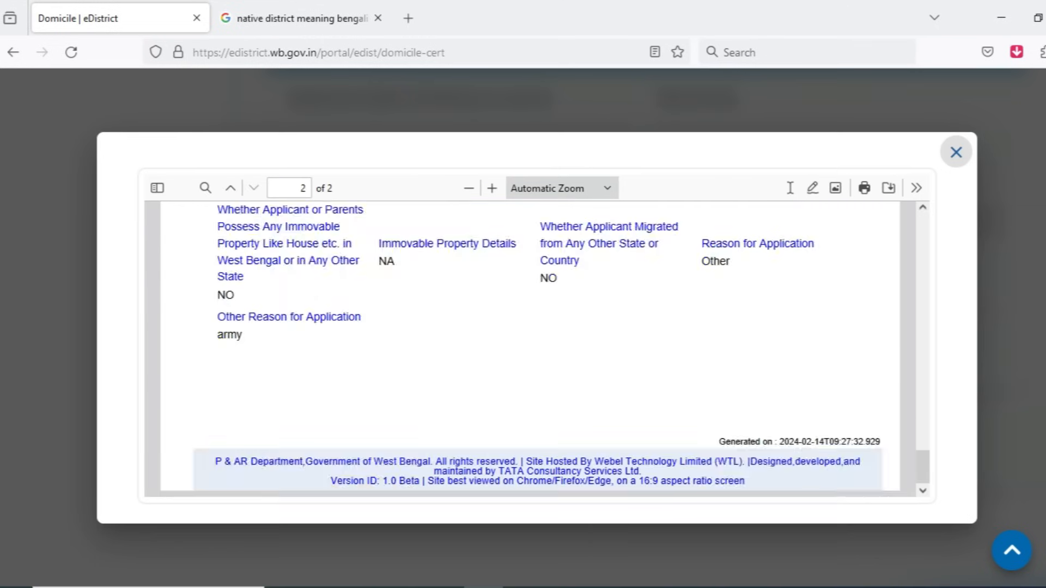
scroll(536, 349, "up", 2)
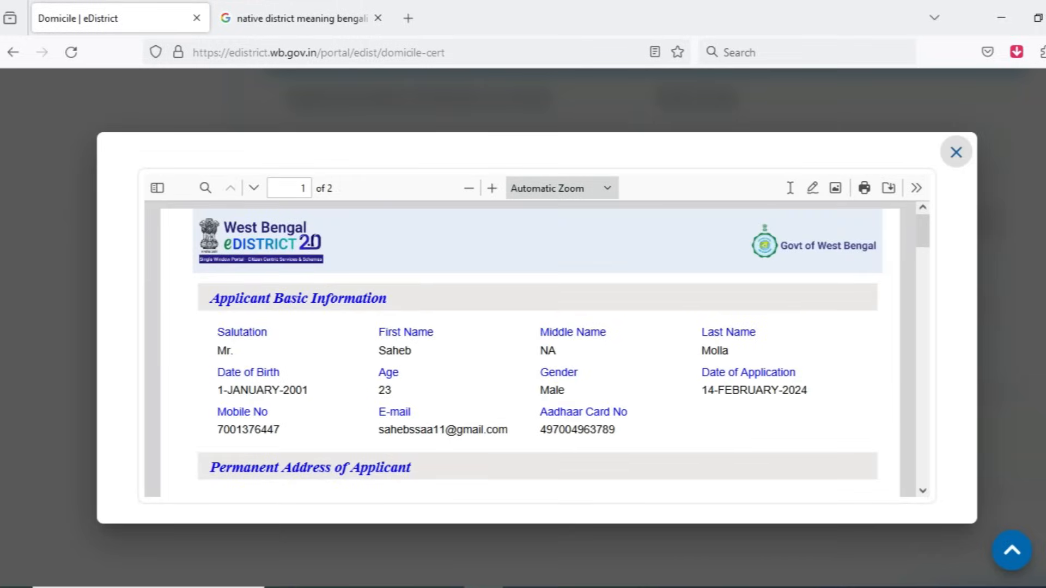
left_click(956, 152)
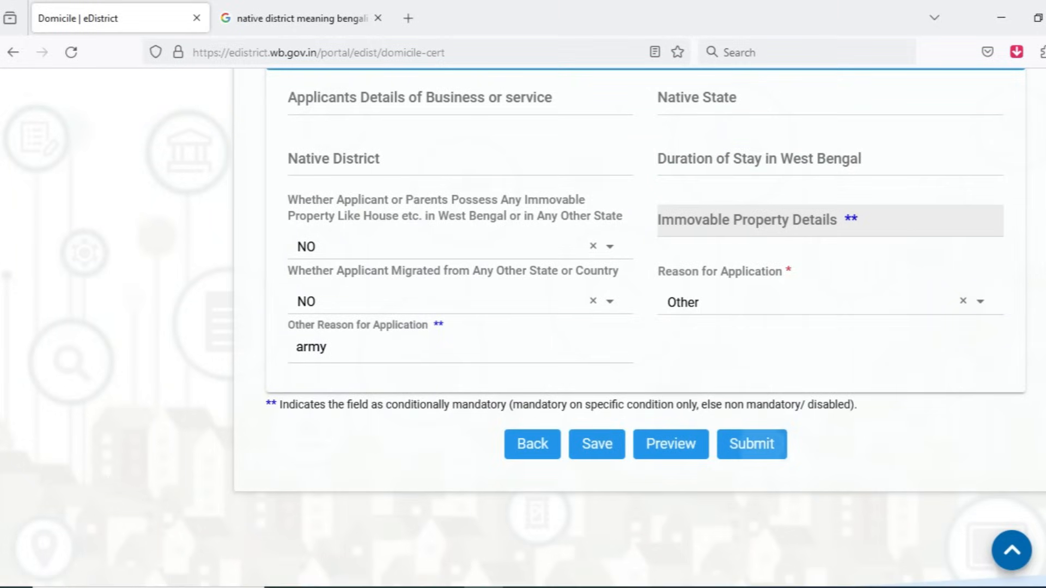
left_click(761, 445)
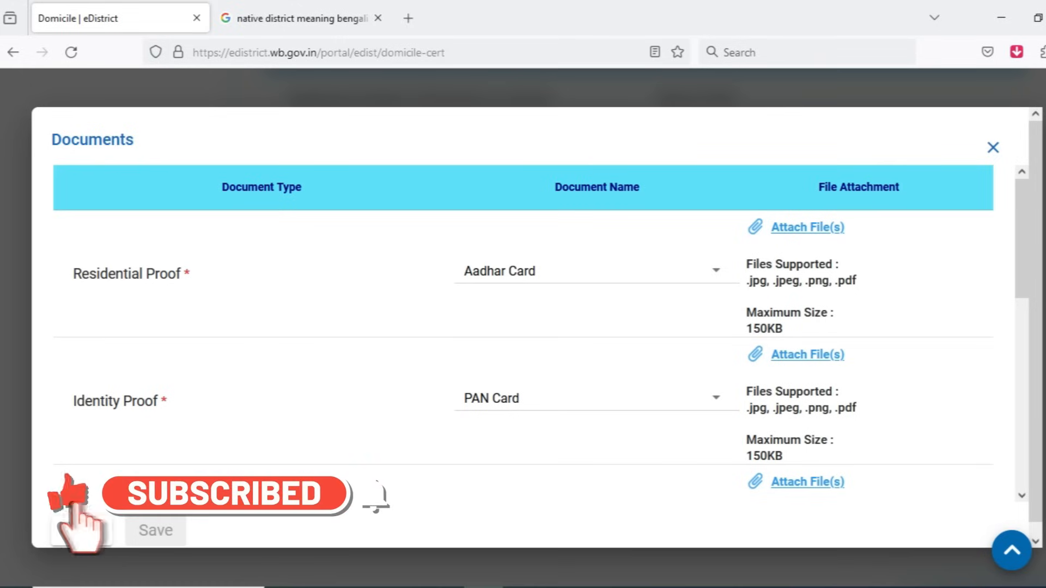
Step: Look through the document choices offered for Residential Proof in the Documents list
left_click(596, 270)
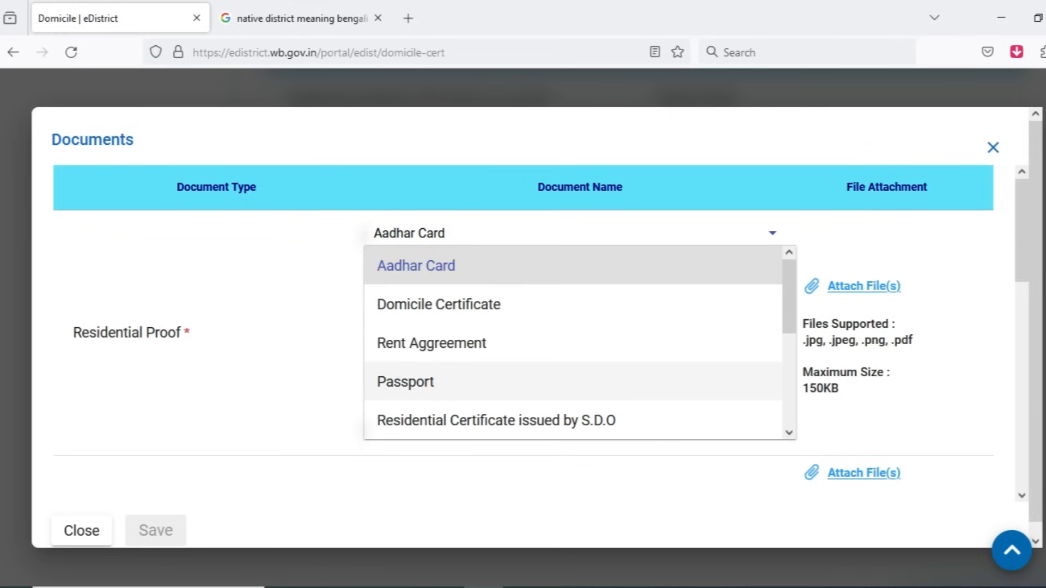
scroll(572, 376, "down", 3)
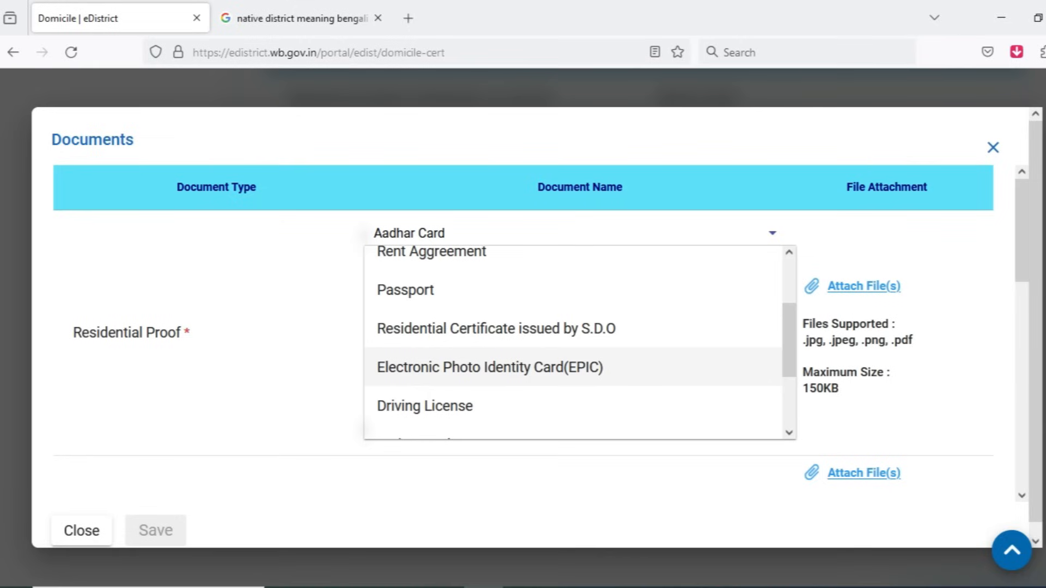
scroll(490, 381, "down", 3)
scroll(572, 381, "down", 1)
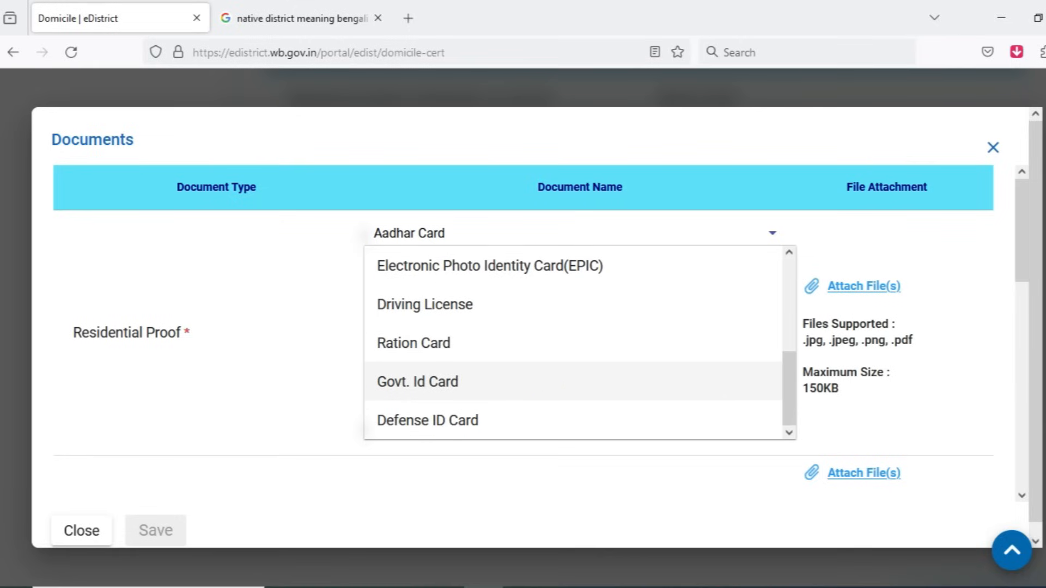
key("Escape")
Step: Look through the document choices offered for Identity Proof and Photograph
scroll(522, 333, "down", 3)
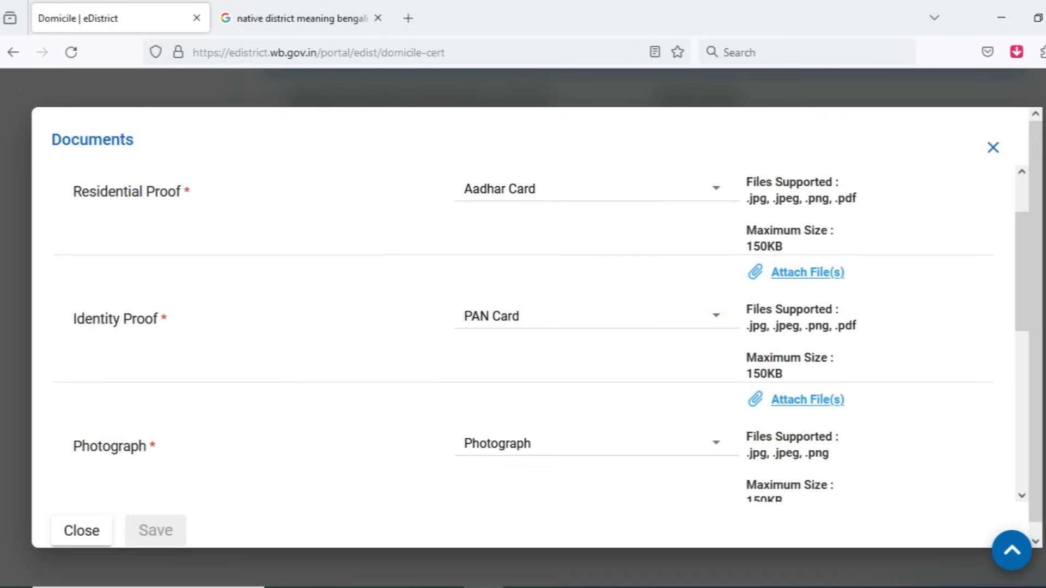
left_click(596, 314)
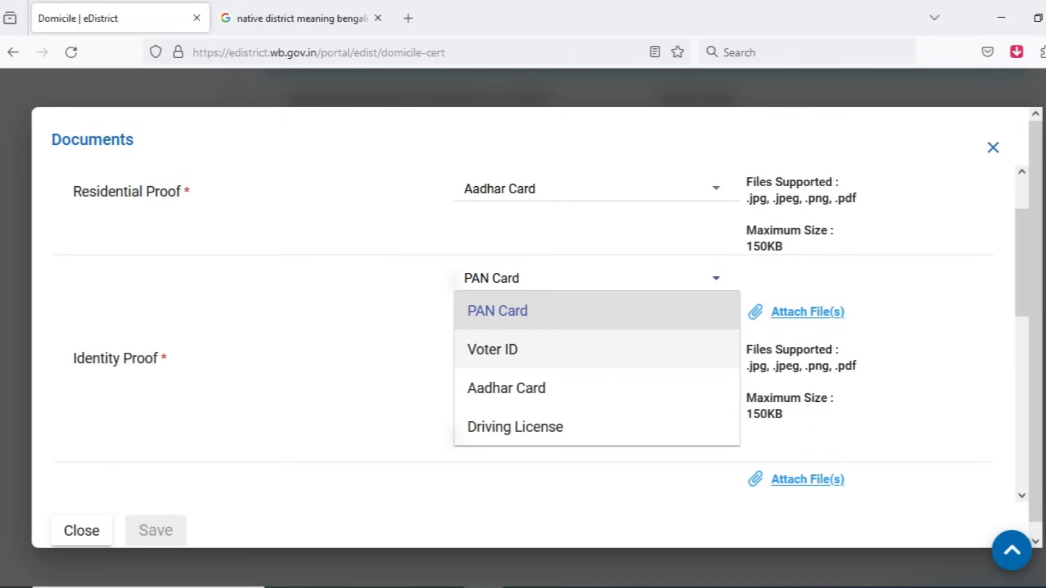
scroll(596, 422, "down", 1)
scroll(597, 417, "down", 2)
key("Escape")
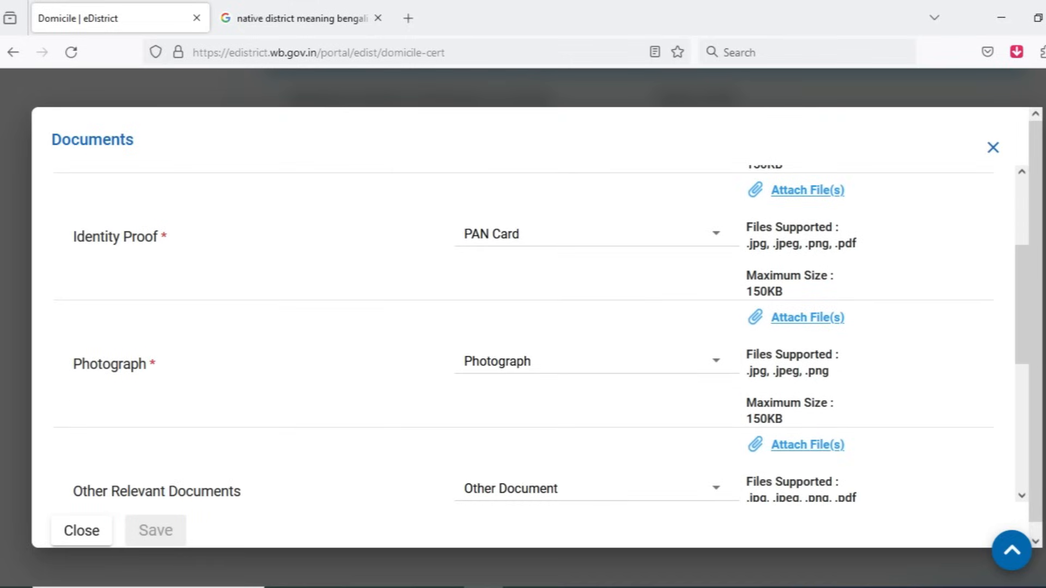
left_click(596, 362)
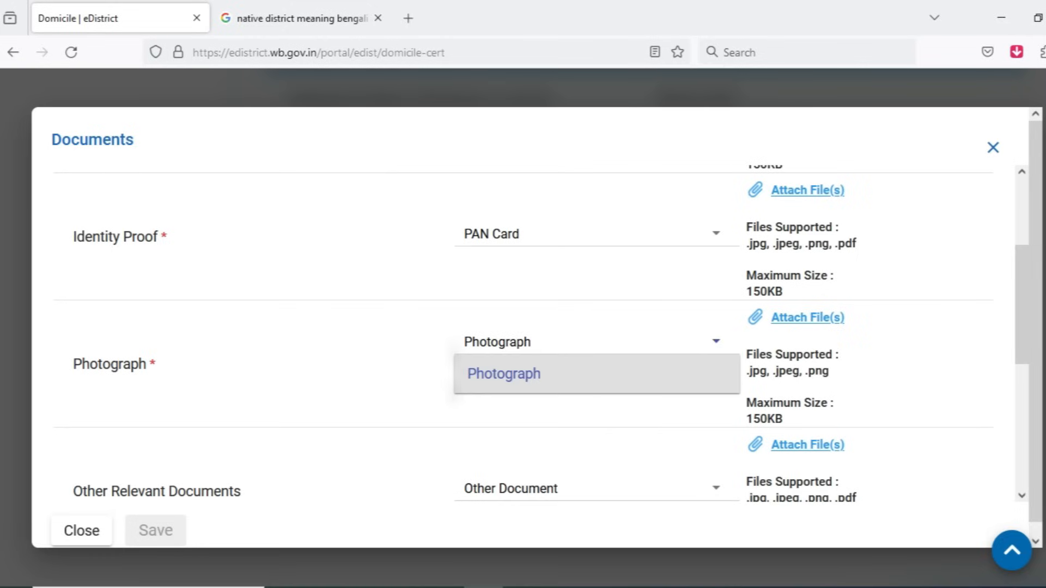
key("Escape")
Step: Review the attachment requirements for all document types, including Other Relevant Documents and Proof of Birth, down to the declaration
scroll(596, 334, "up", 3)
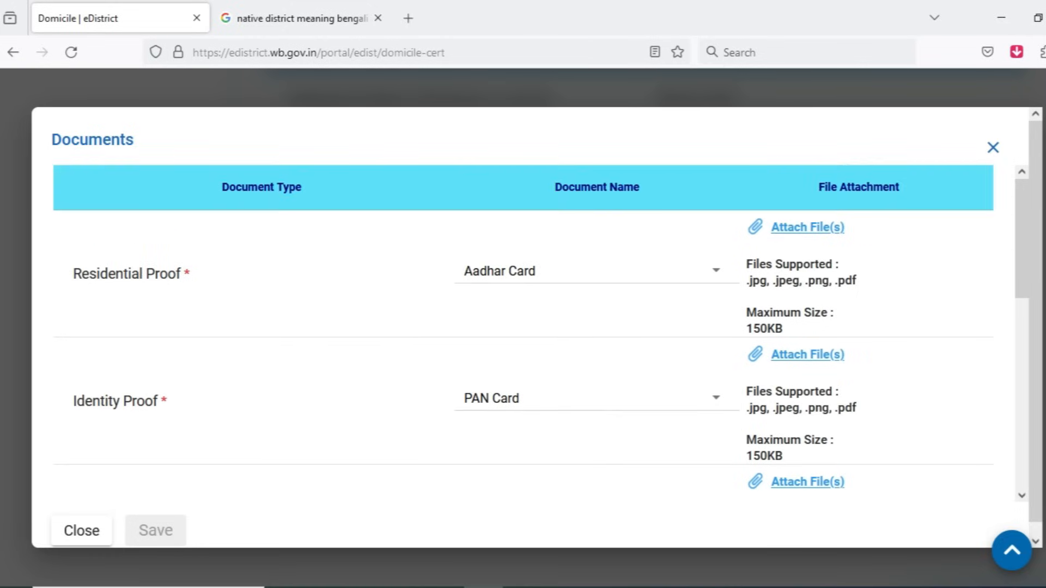
scroll(541, 332, "down", 5)
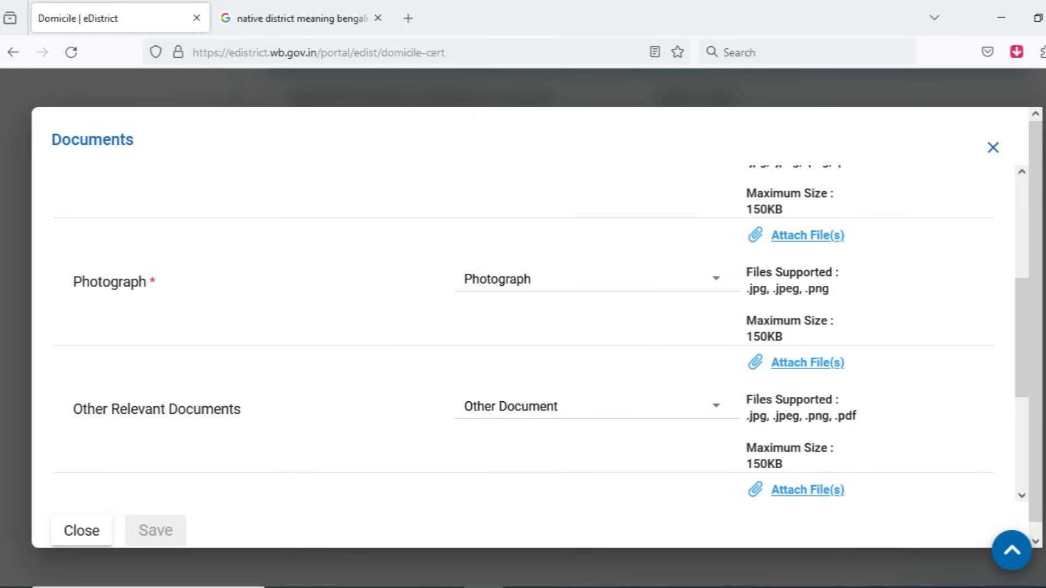
left_click(596, 406)
left_click(596, 414)
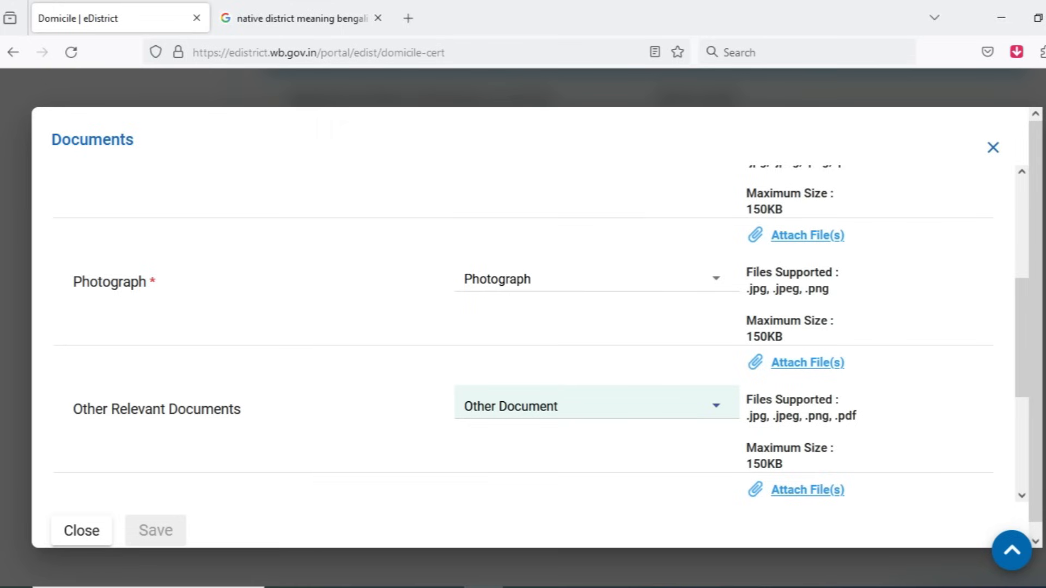
scroll(523, 332, "down", 3)
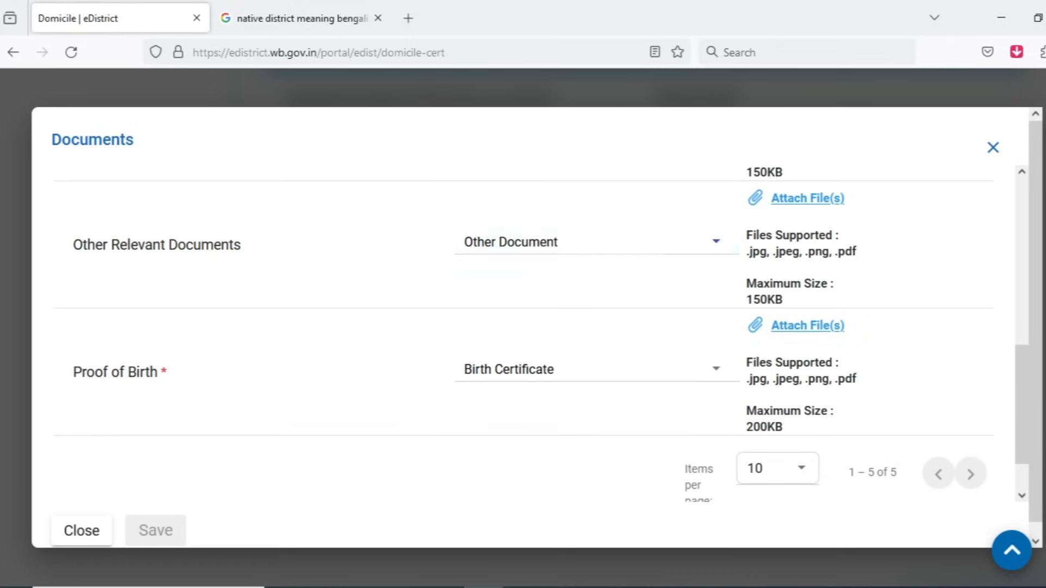
scroll(541, 335, "down", 2)
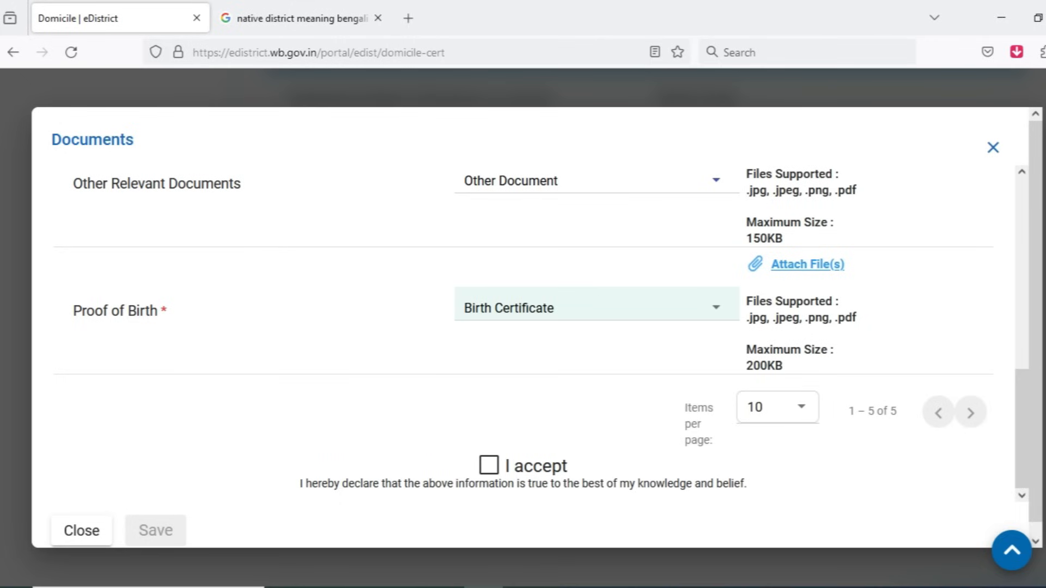
Step: Choose Birth Certificate as the Proof of Birth document and accept the declaration that the information is true
left_click(583, 308)
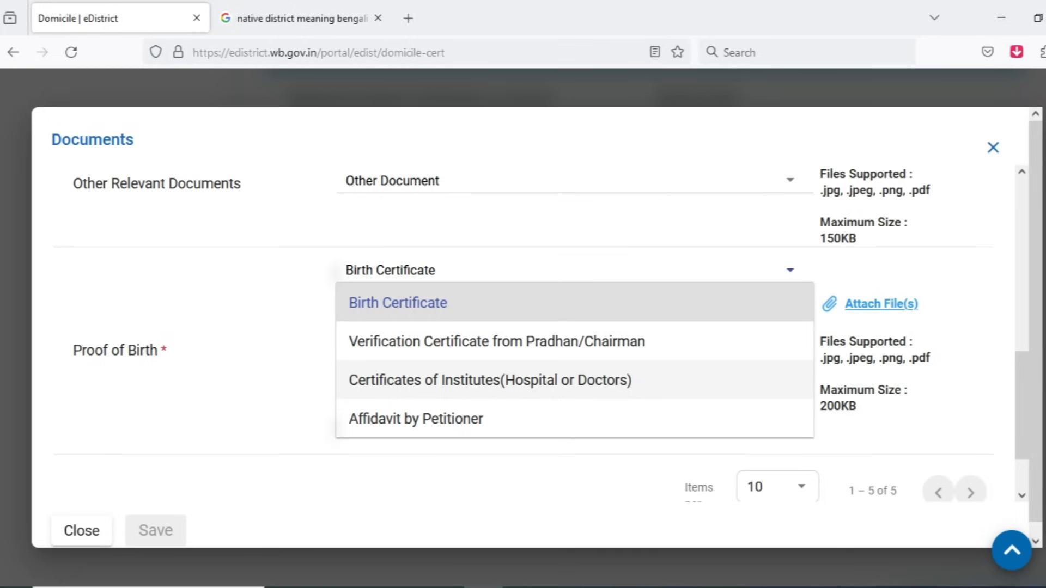
left_click(398, 303)
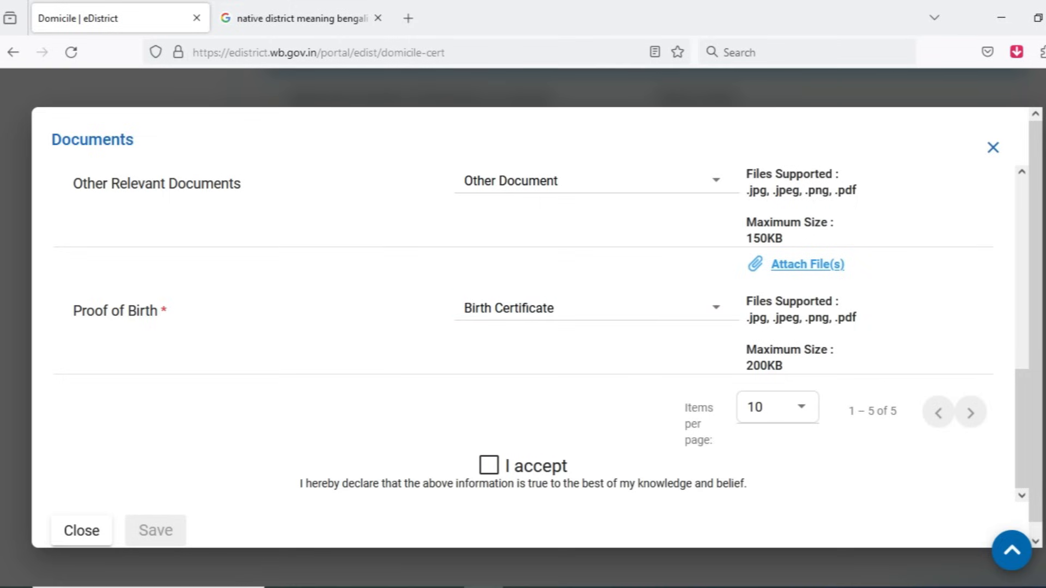
left_click(489, 465)
Step: Attach 25974038.jpg for Identity Proof, Photograph, Other Relevant Documents and Proof of Birth, and save the documents
scroll(594, 389, "up", 6)
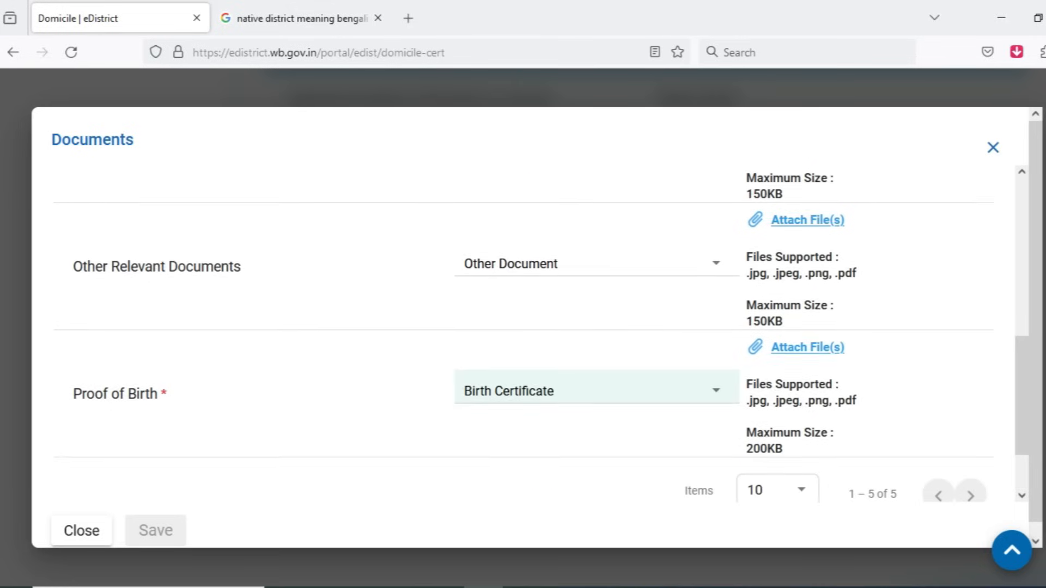
scroll(594, 390, "up", 2)
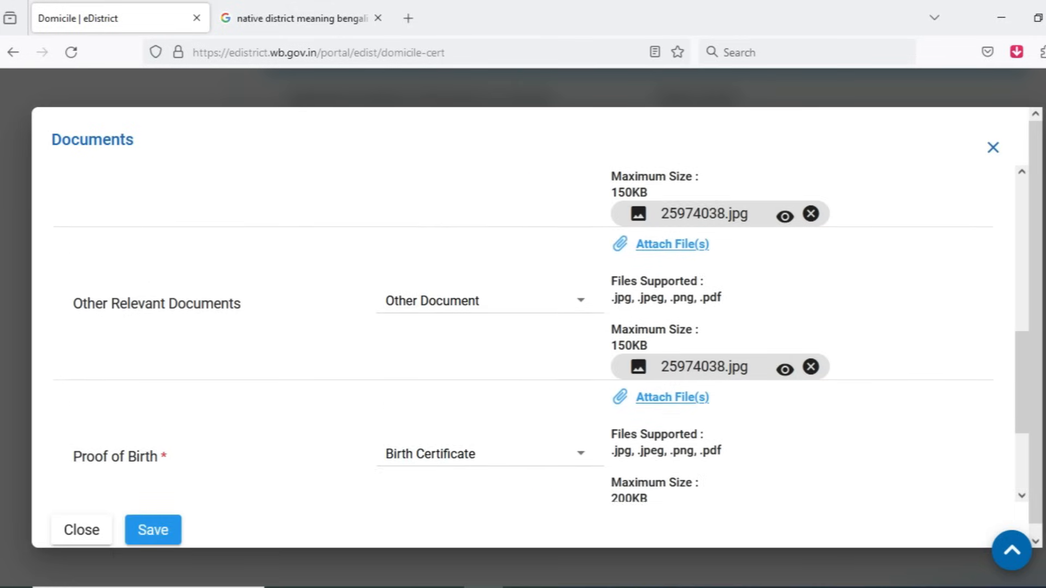
scroll(643, 438, "up", 4)
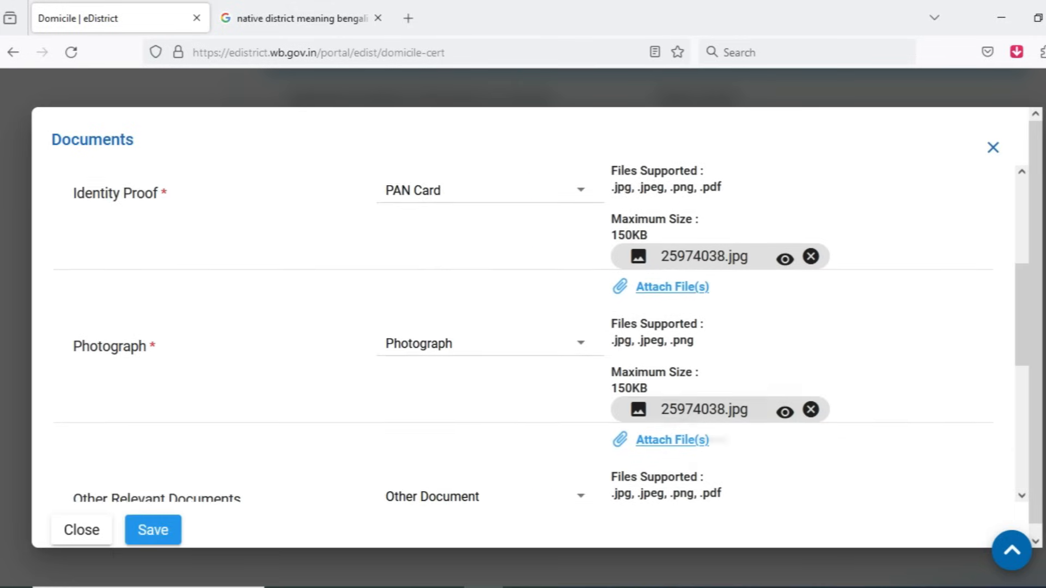
scroll(643, 438, "down", 6)
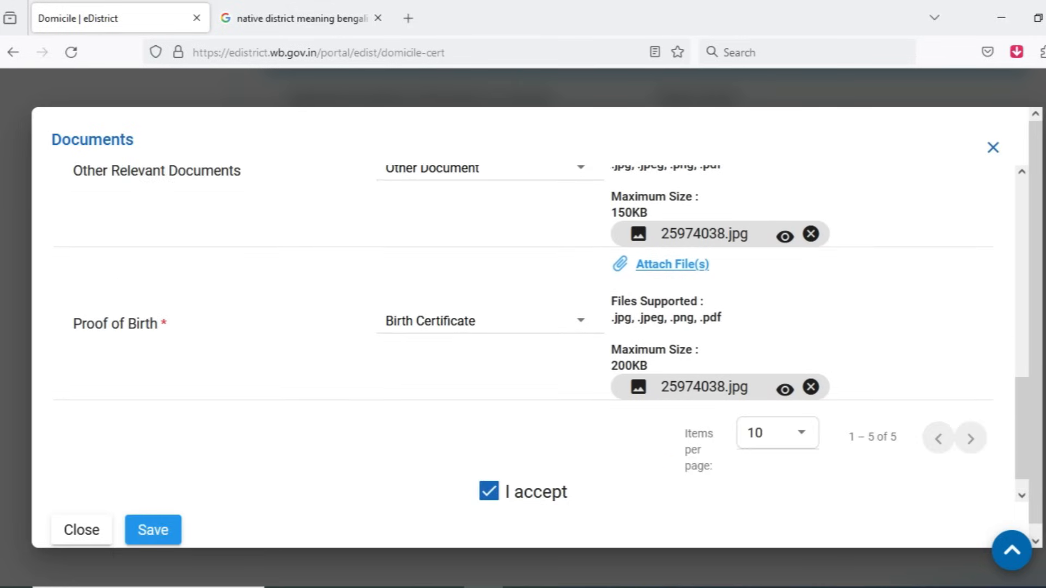
left_click(153, 530)
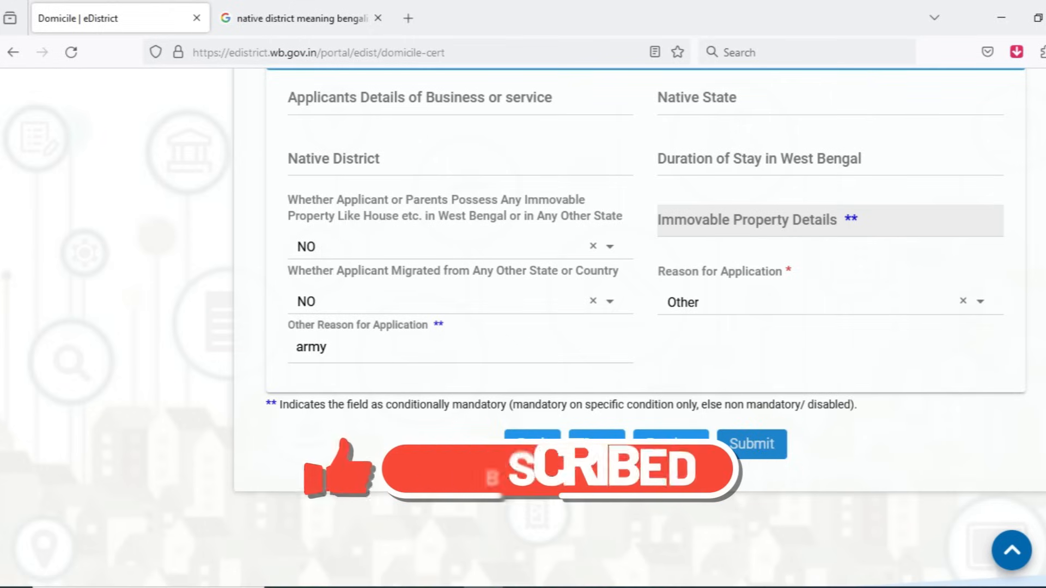
Step: Submit the Local Residence (Domicile) Certificate application and download its acknowledgement to review the application summary
left_click(751, 445)
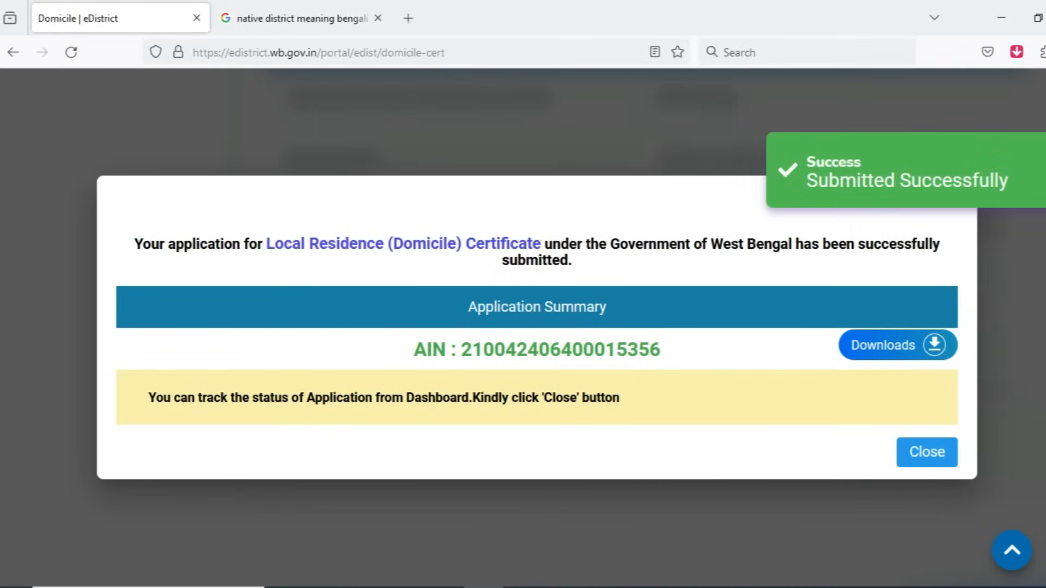
left_click(897, 345)
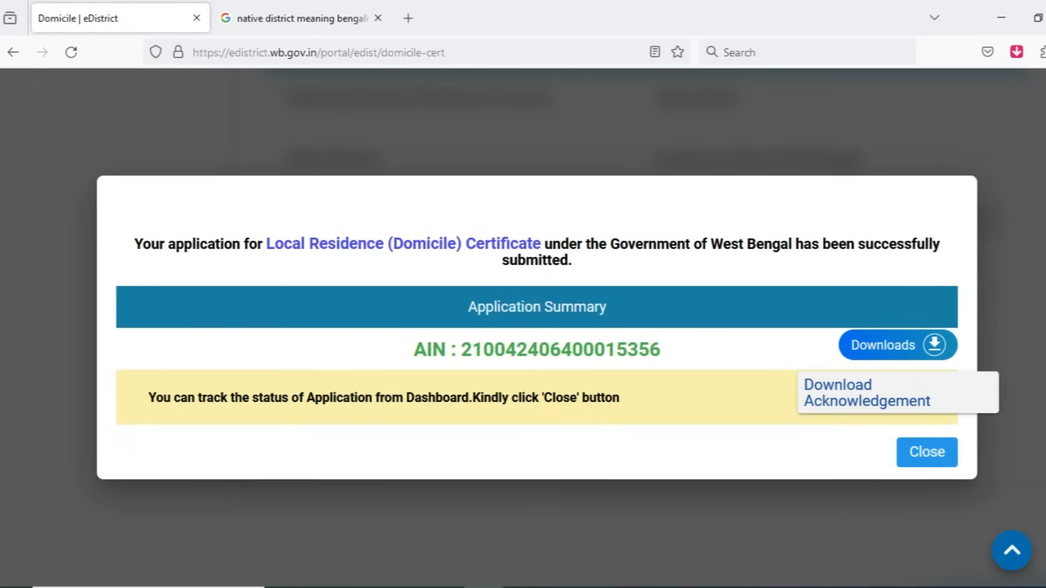
left_click(867, 392)
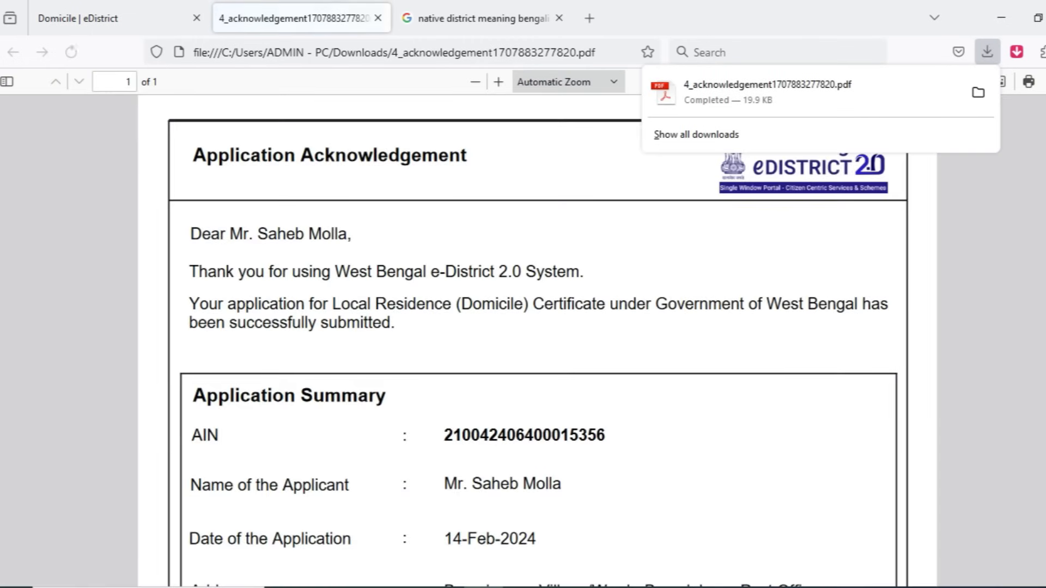
scroll(537, 337, "down", 2)
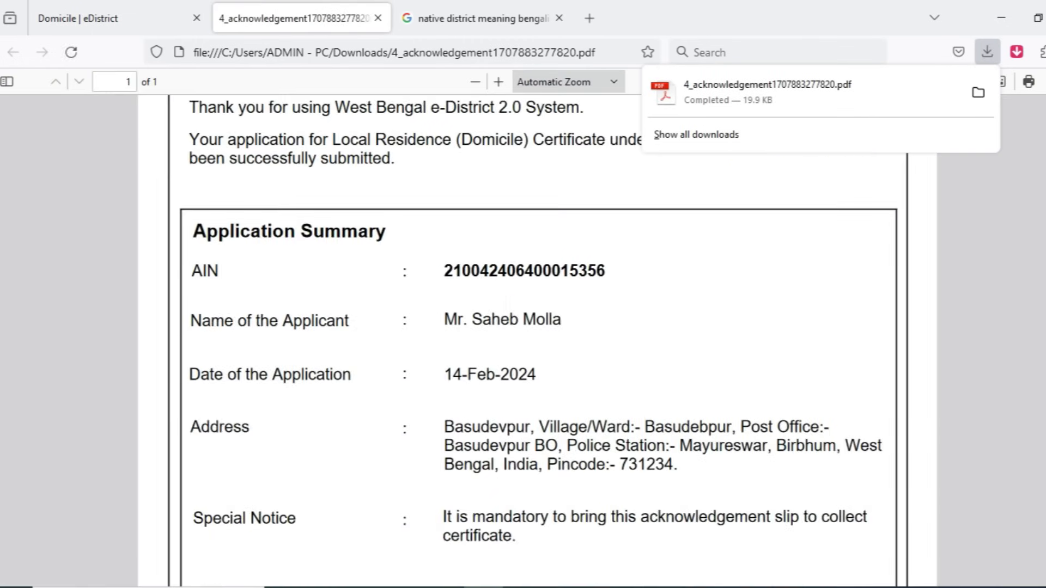